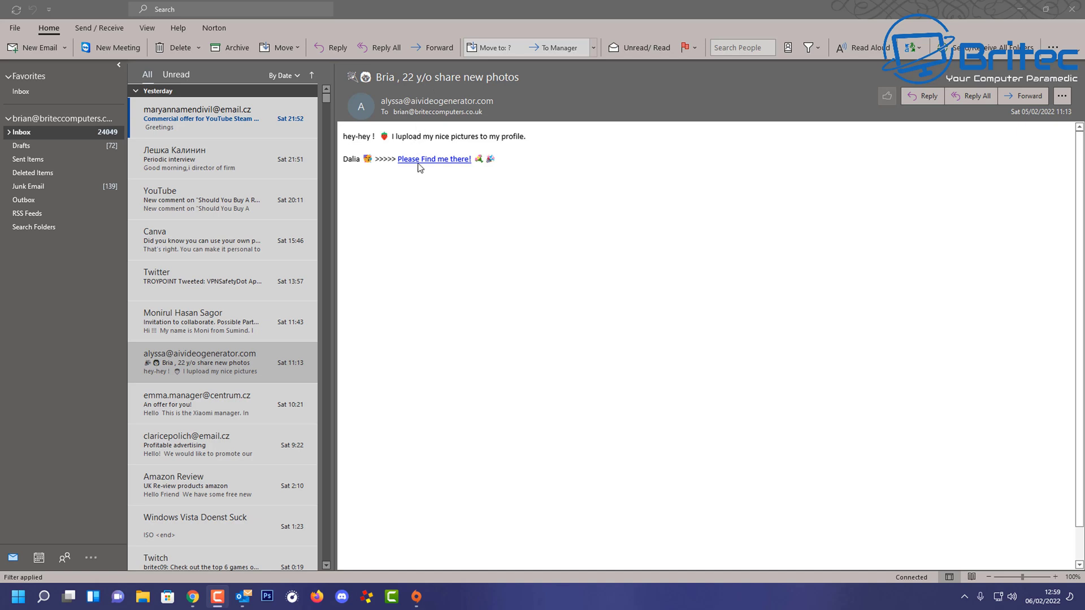
Block the sender of the "Bria , 22 y/o share new photos" message as junk and acknowledge the notice
left_click(235, 355)
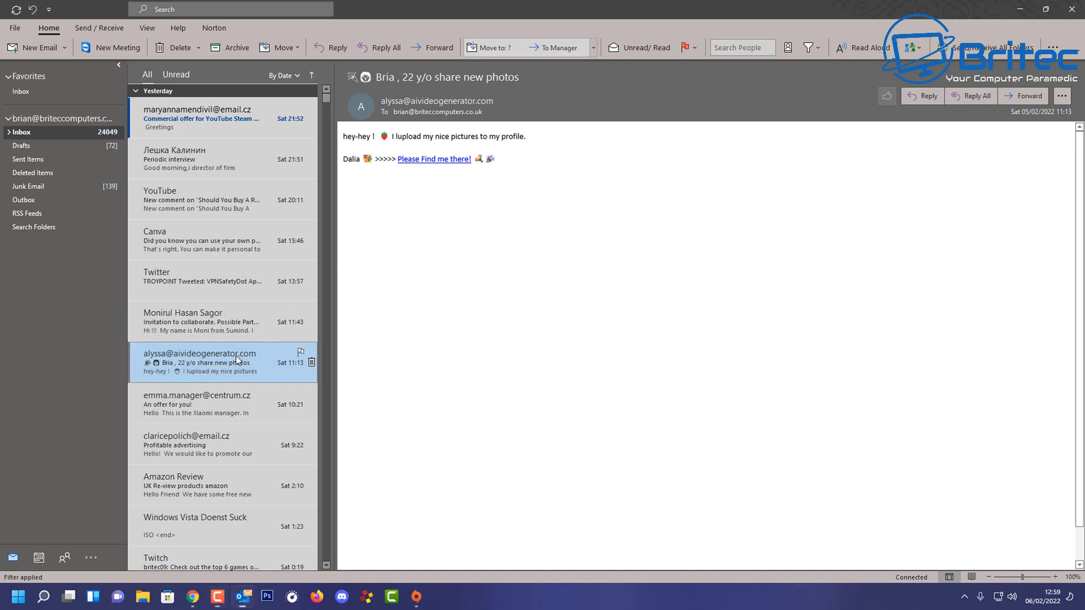
right_click(236, 355)
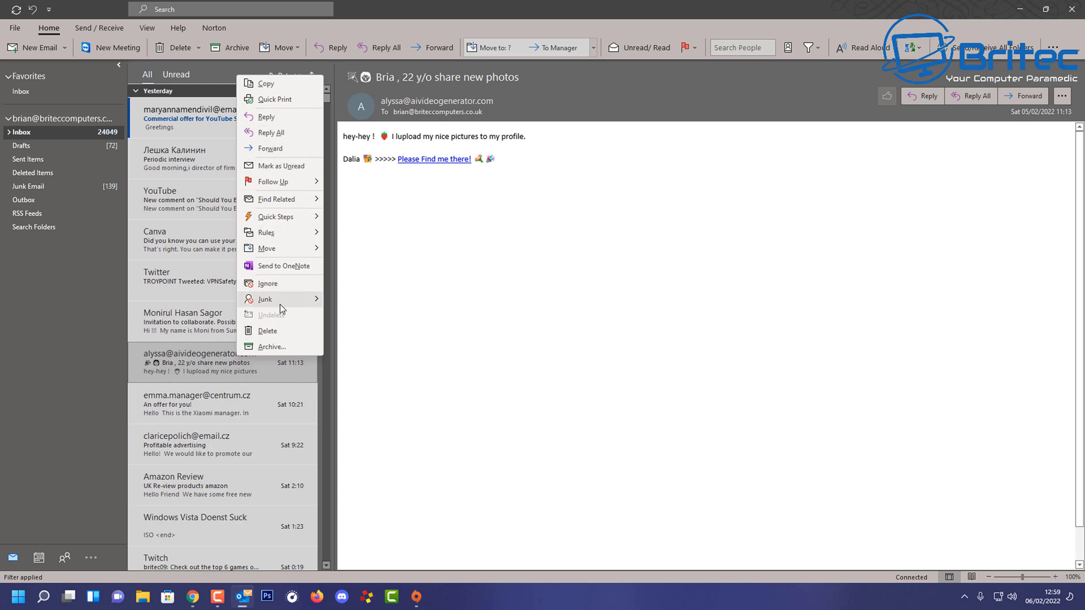
mouse_move(281, 304)
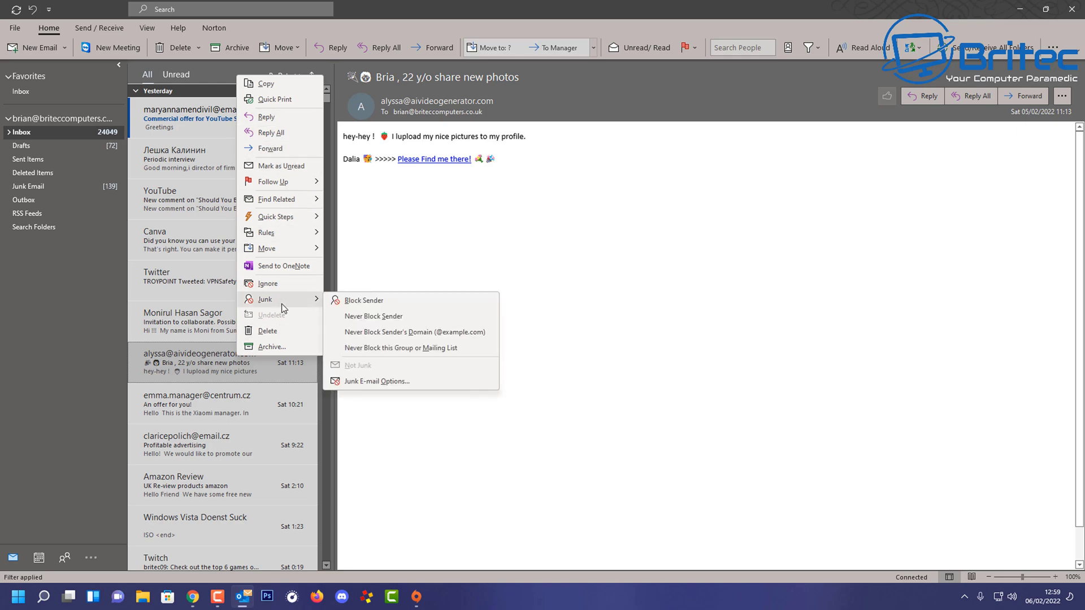
left_click(385, 303)
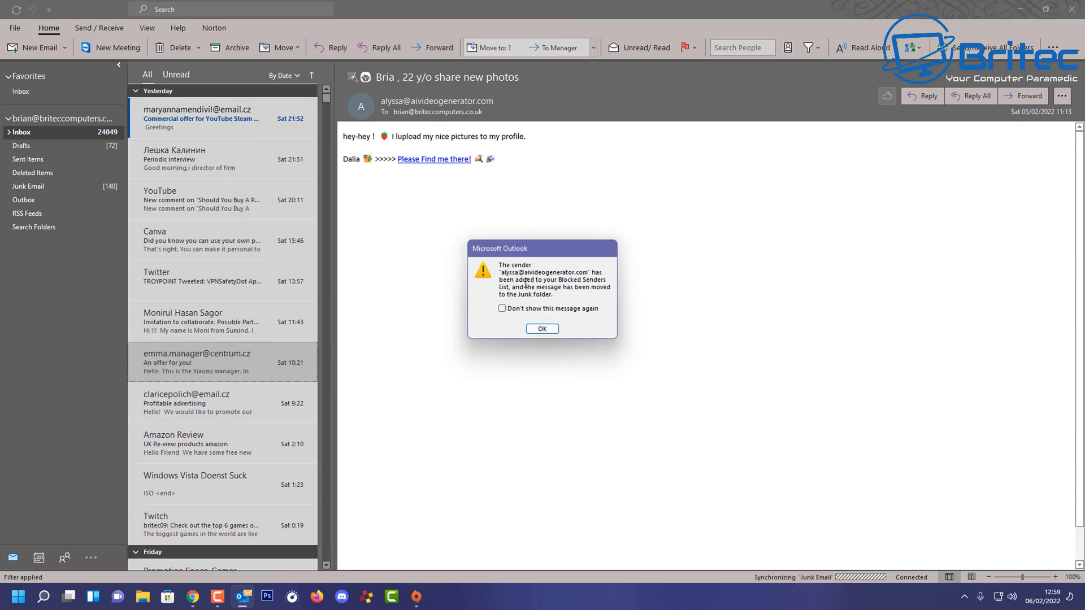
left_click(502, 308)
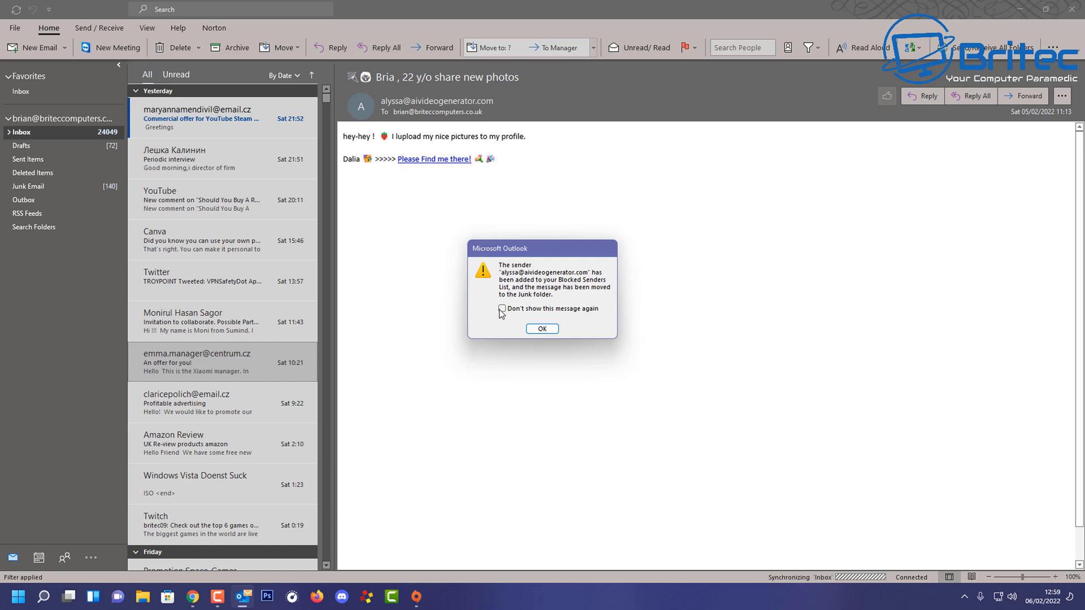
left_click(547, 332)
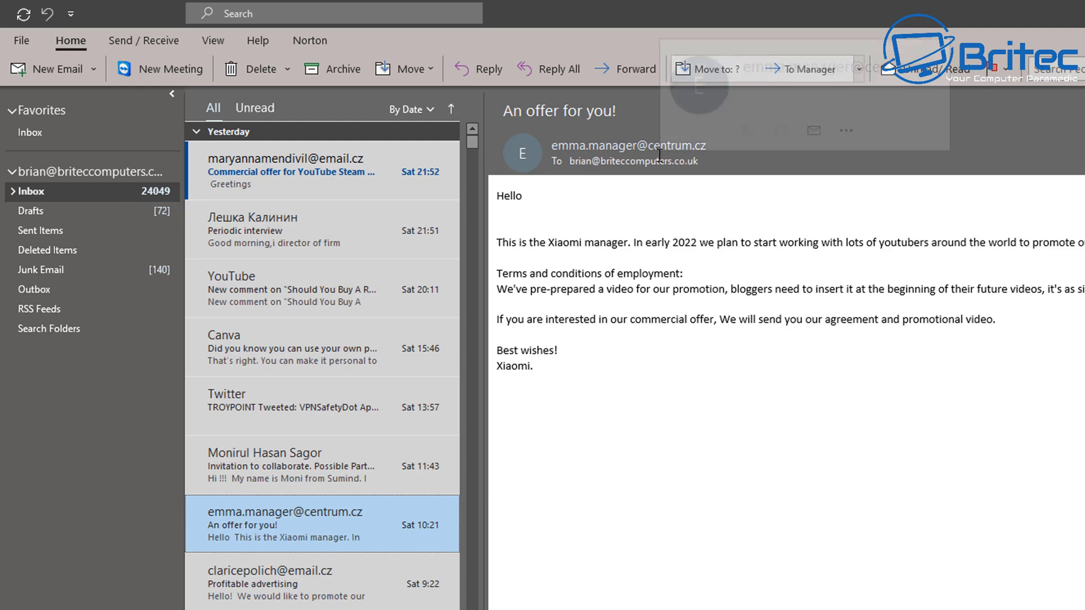
Open the blocked senders list in the junk email options from the "An offer for you!" message
right_click(333, 524)
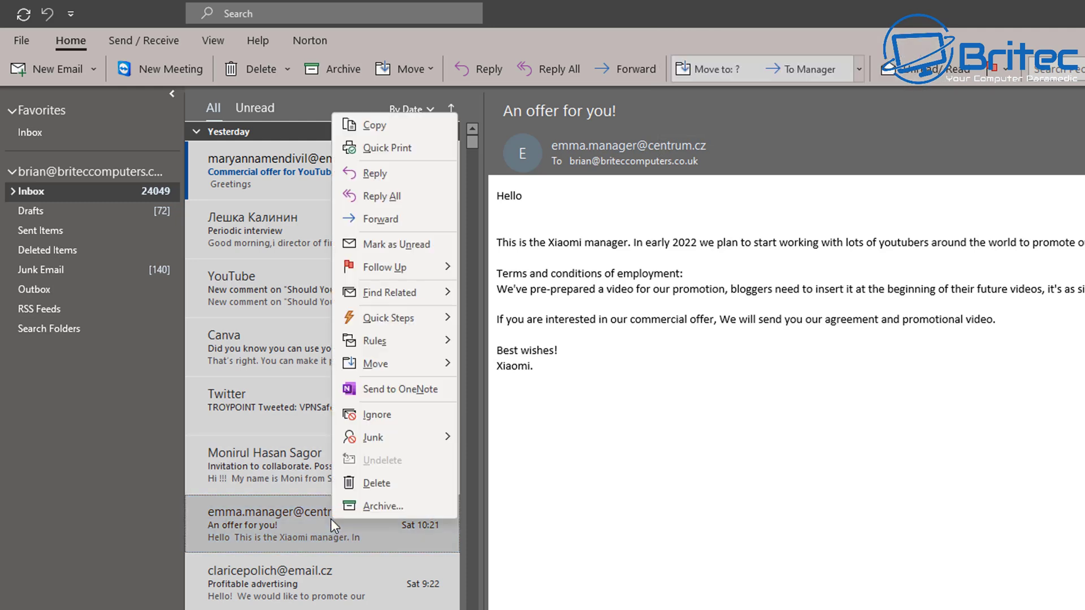
mouse_move(402, 437)
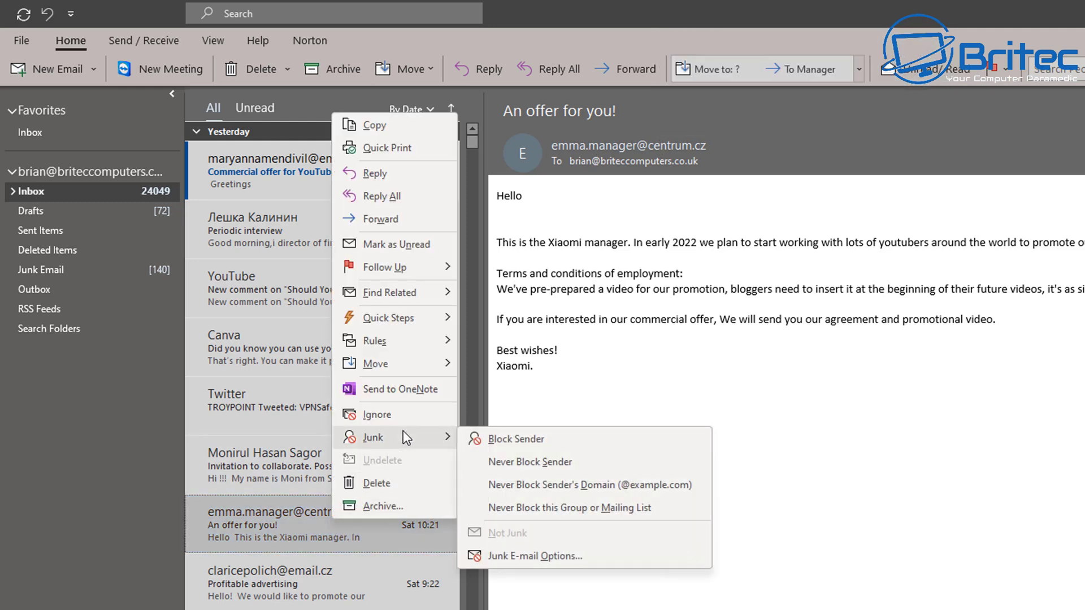
left_click(538, 555)
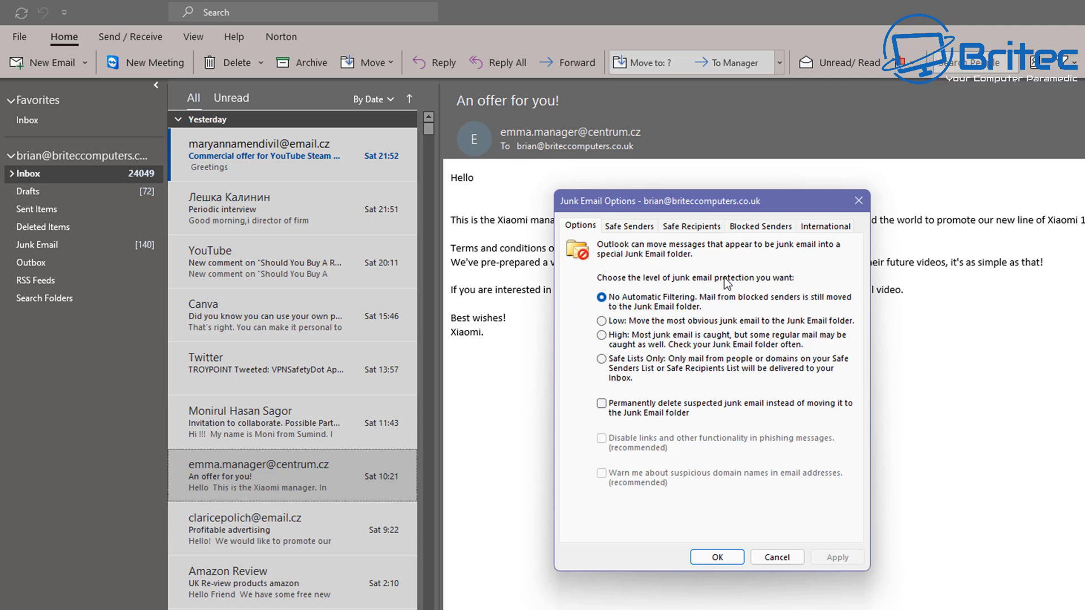
left_click(754, 226)
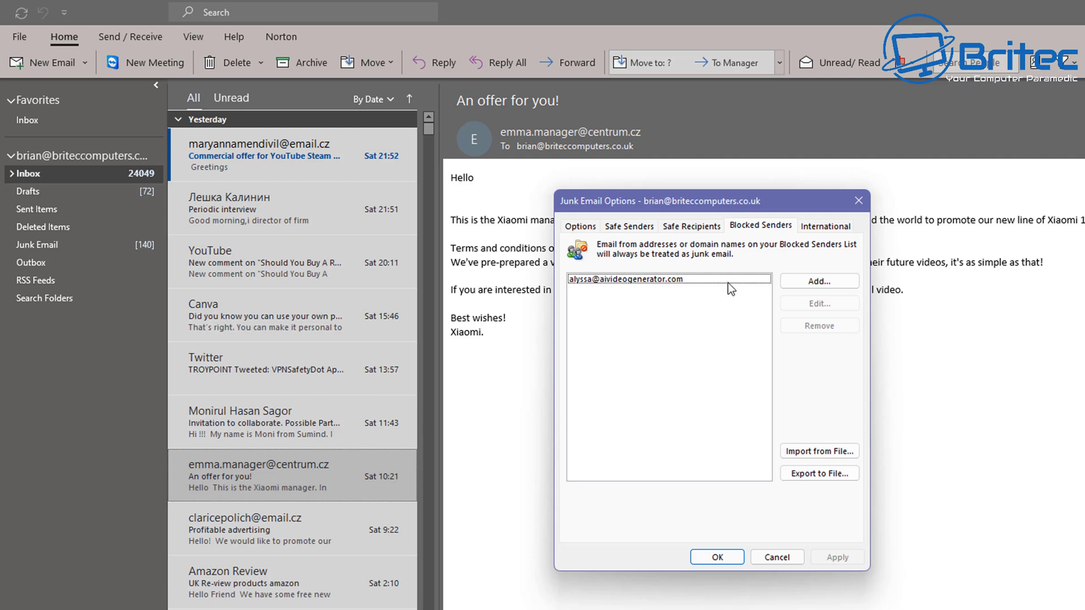
Add the domain centrum.cz to the blocked senders list, apply the change and close the junk email options
left_click(805, 282)
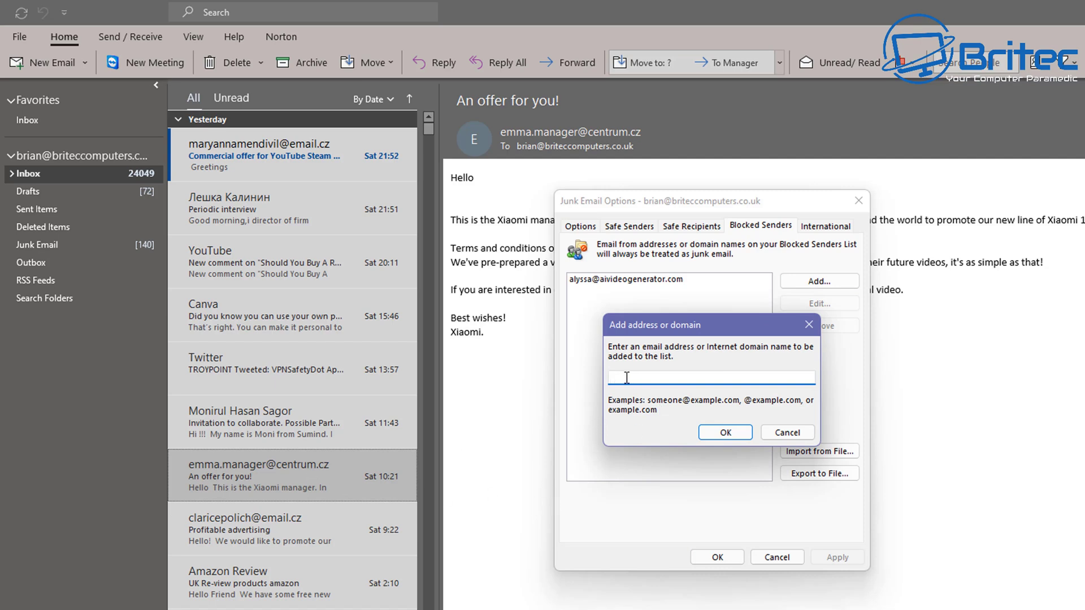
type("d")
type("en")
type("trum")
type(".cz")
left_click(725, 433)
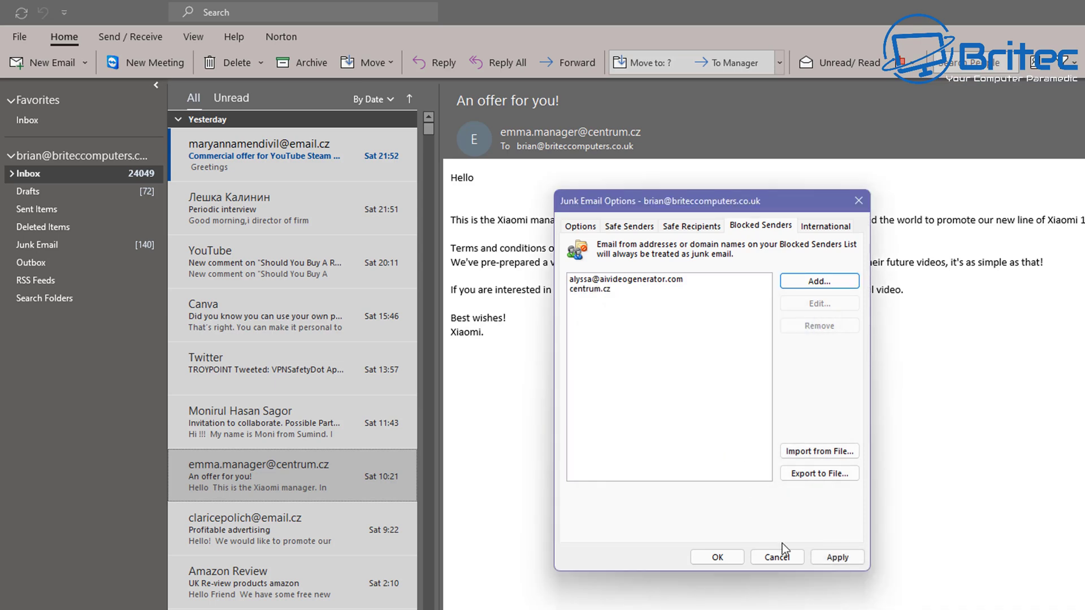
left_click(837, 557)
left_click(718, 557)
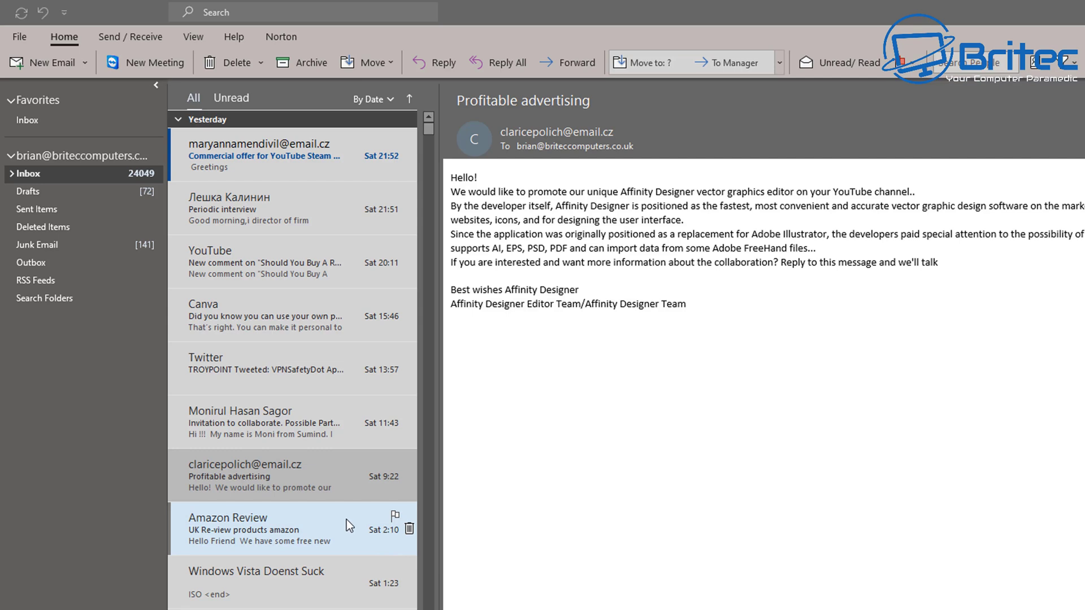
right_click(304, 469)
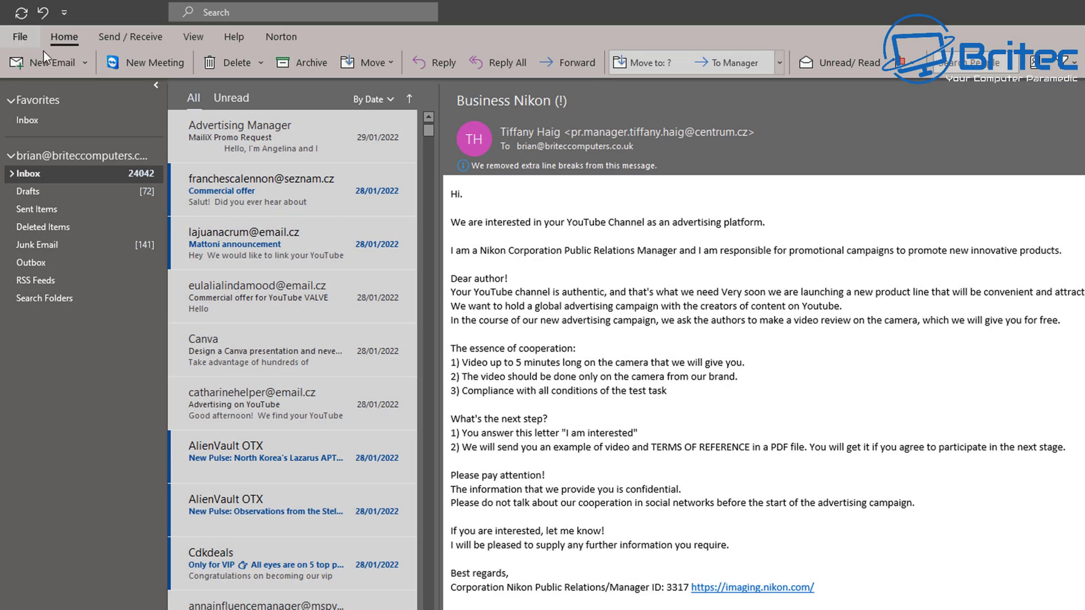
Start a new email rule from the blank template "Apply rule on messages I receive" and proceed to its conditions
left_click(21, 37)
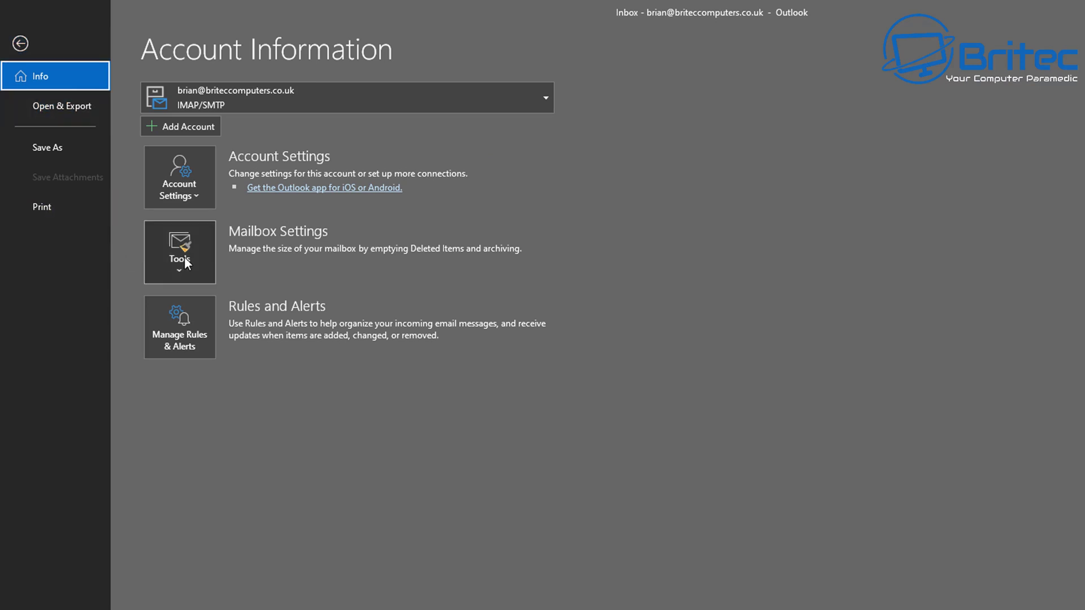
left_click(184, 325)
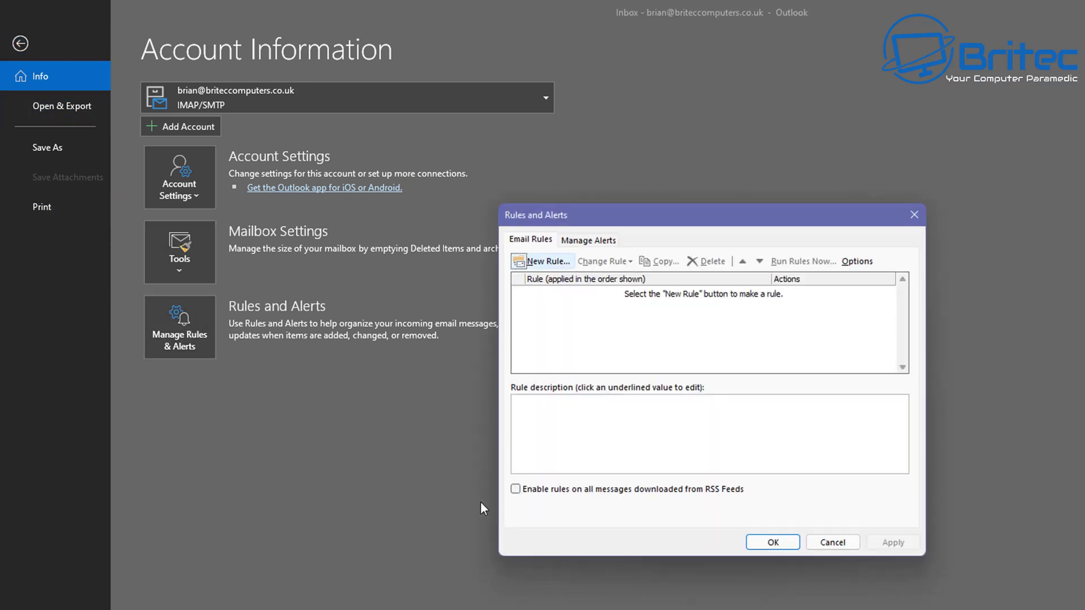
left_click(544, 262)
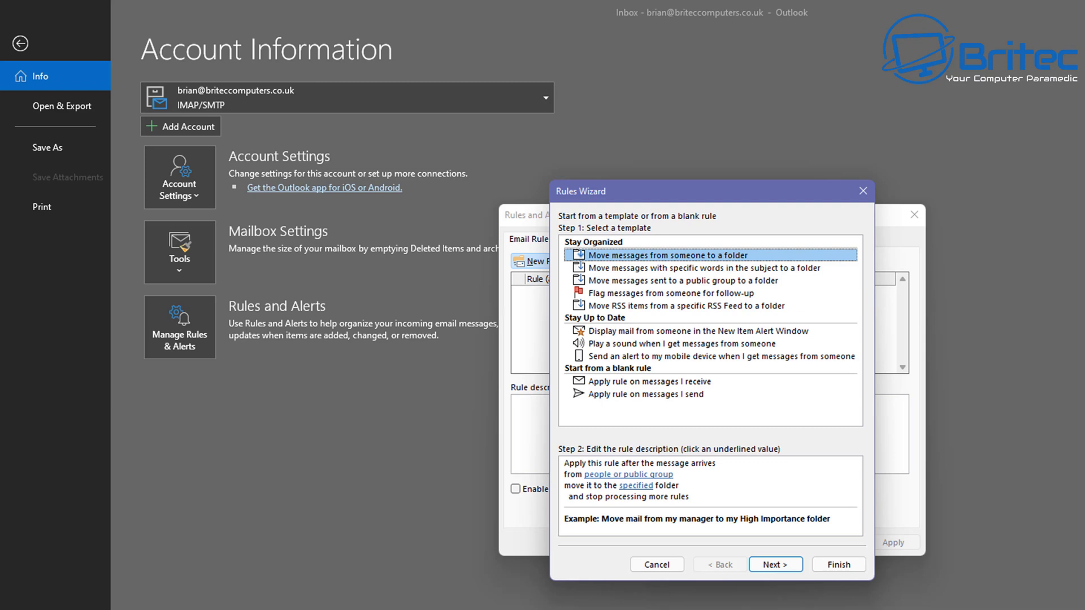
left_click(648, 383)
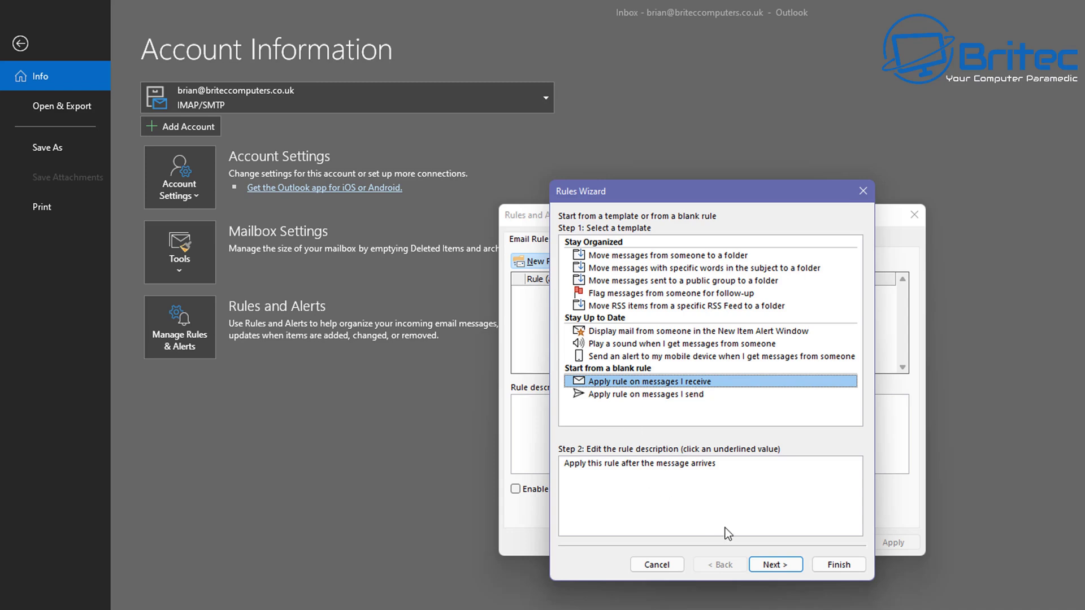
left_click(775, 565)
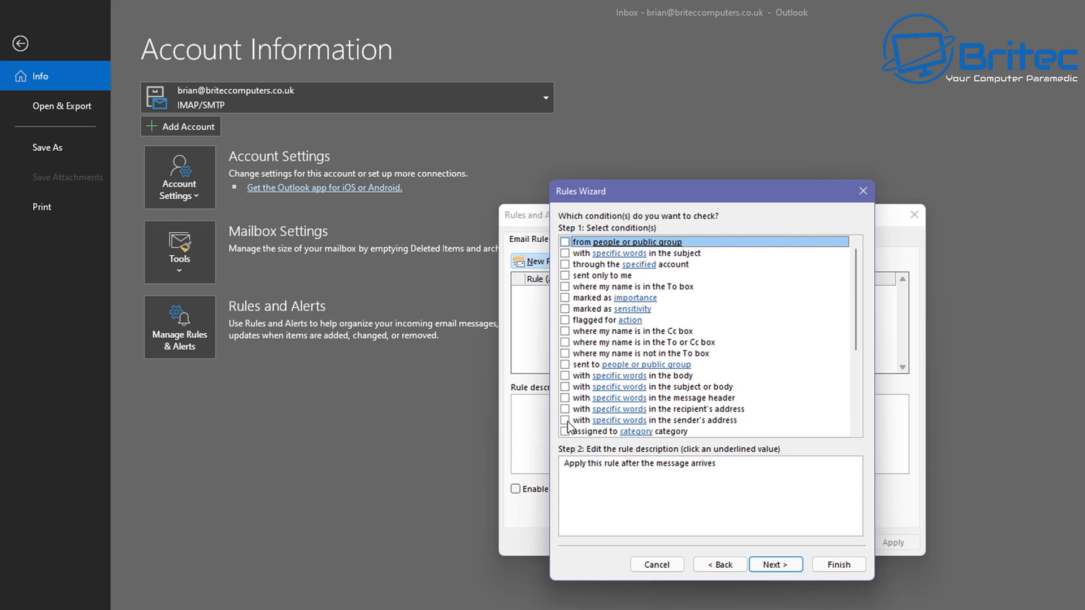
Enable the rule condition "with specific words in the sender's address"
scroll(598, 405, "down", 2)
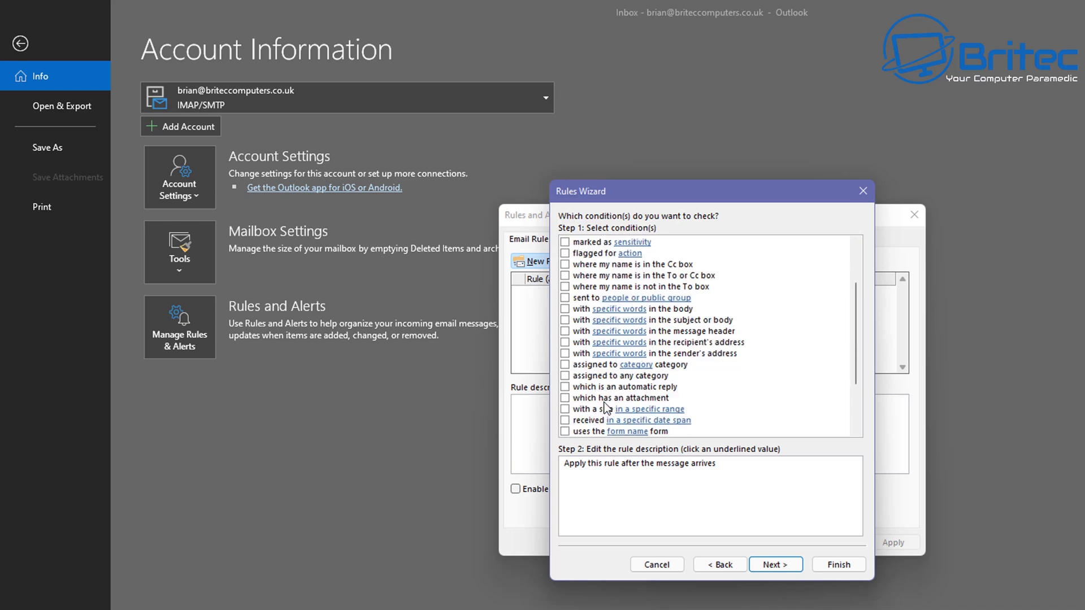
left_click(565, 354)
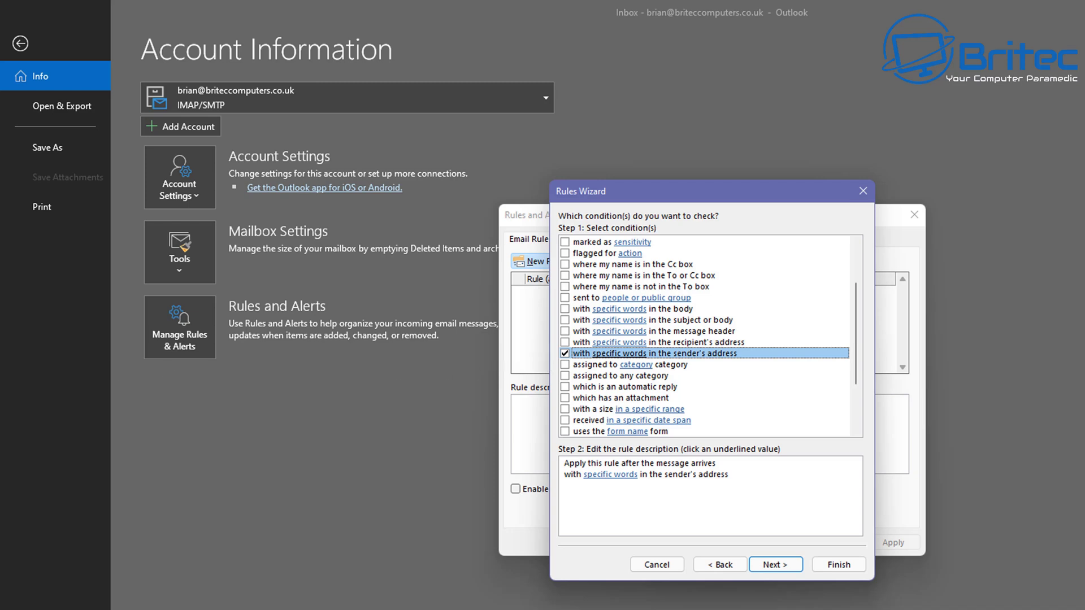
left_click(601, 512)
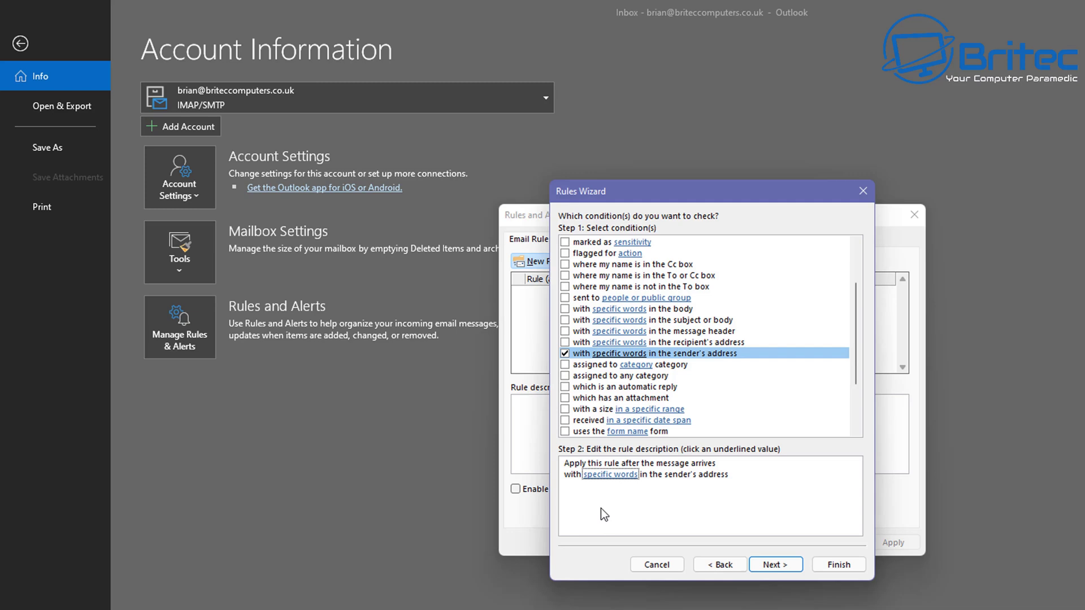
Copy email.cz from the Notepad list and add it to the search words for the sender's address
left_click(608, 477)
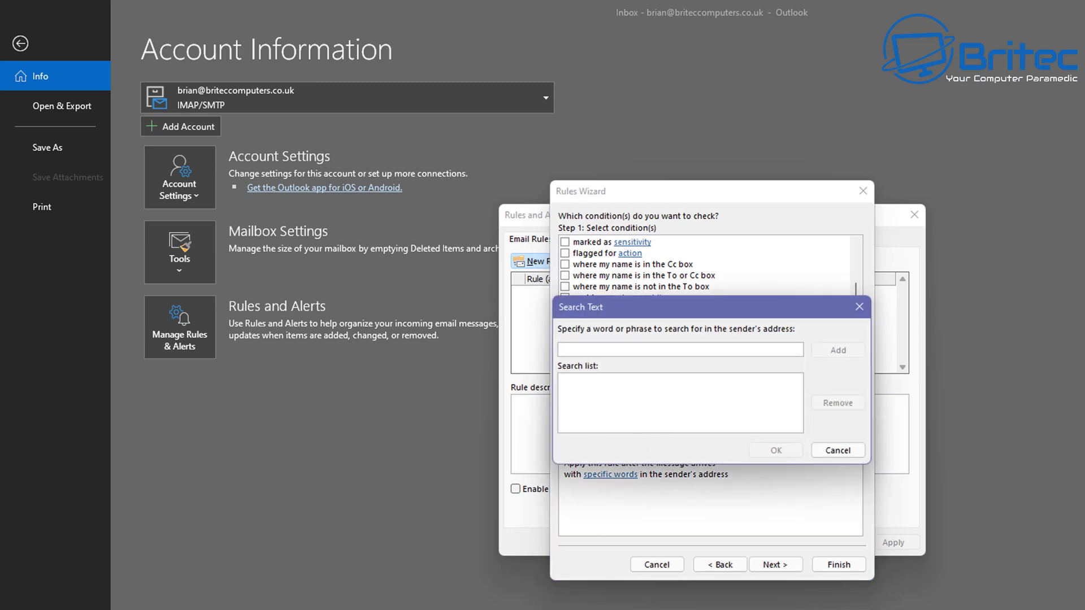
key("alt+Tab")
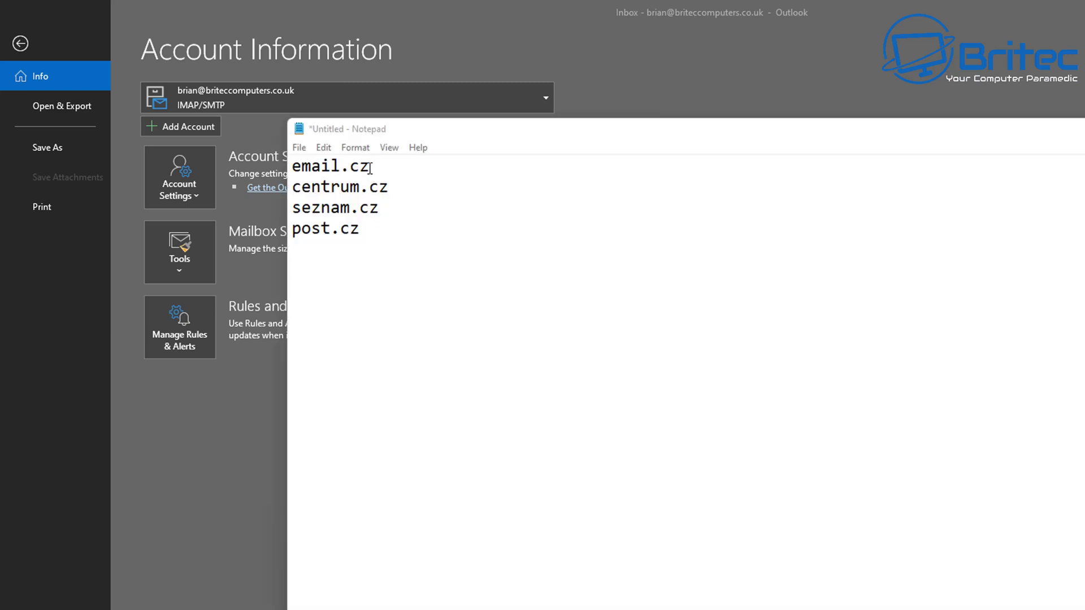
left_click_drag(367, 165, 263, 165)
right_click(334, 162)
left_click(481, 211)
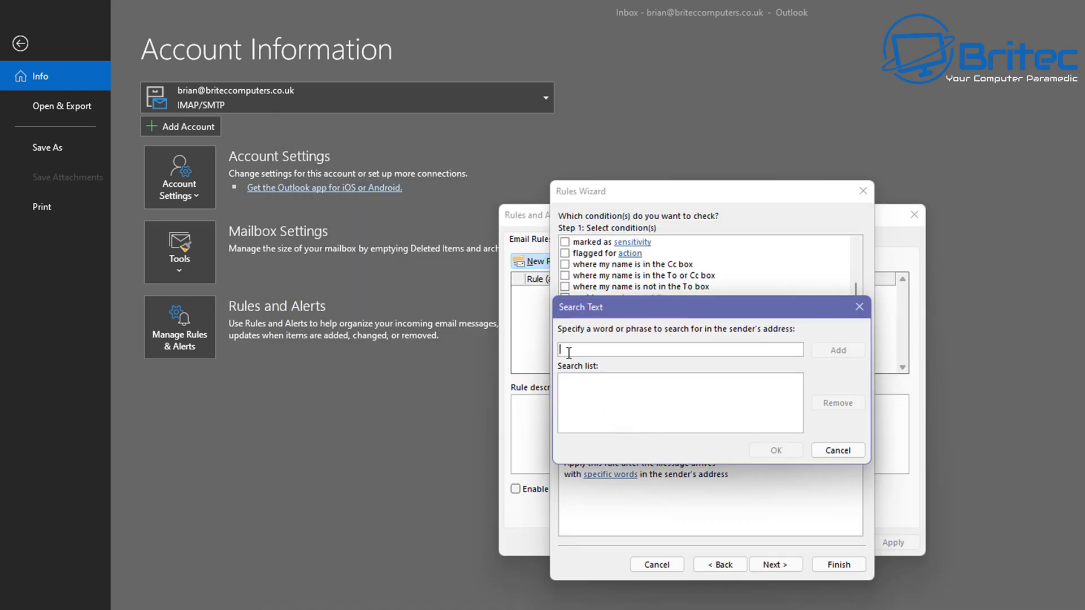
type("email.cz")
left_click(831, 352)
Copy centrum.cz from the Notepad list and add it to the rule's sender address search list
key("alt+Tab")
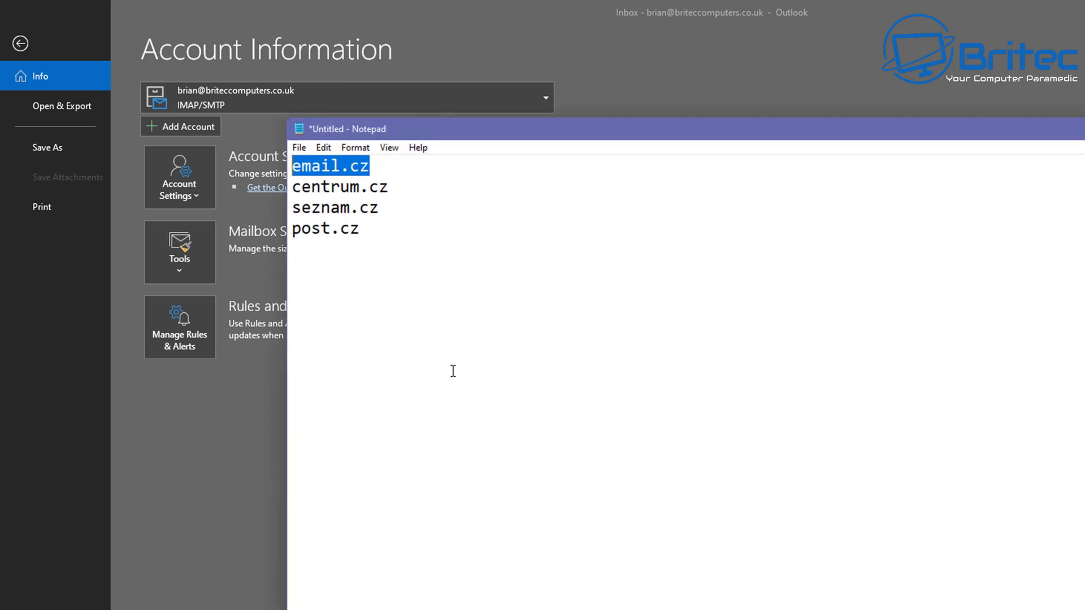
left_click_drag(399, 186, 292, 187)
right_click(346, 191)
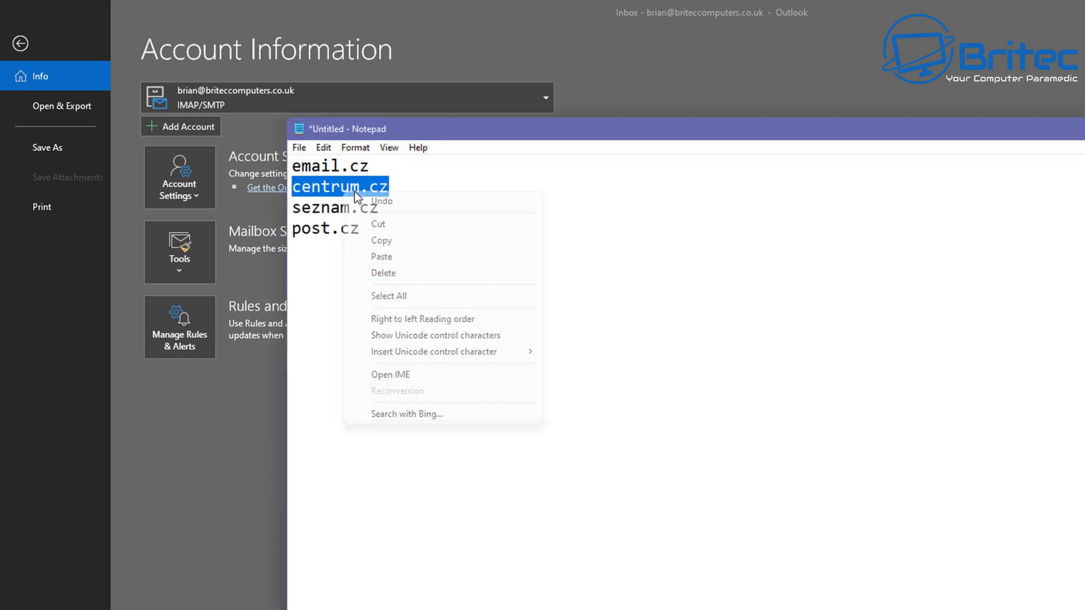
left_click(373, 240)
key("alt+Tab")
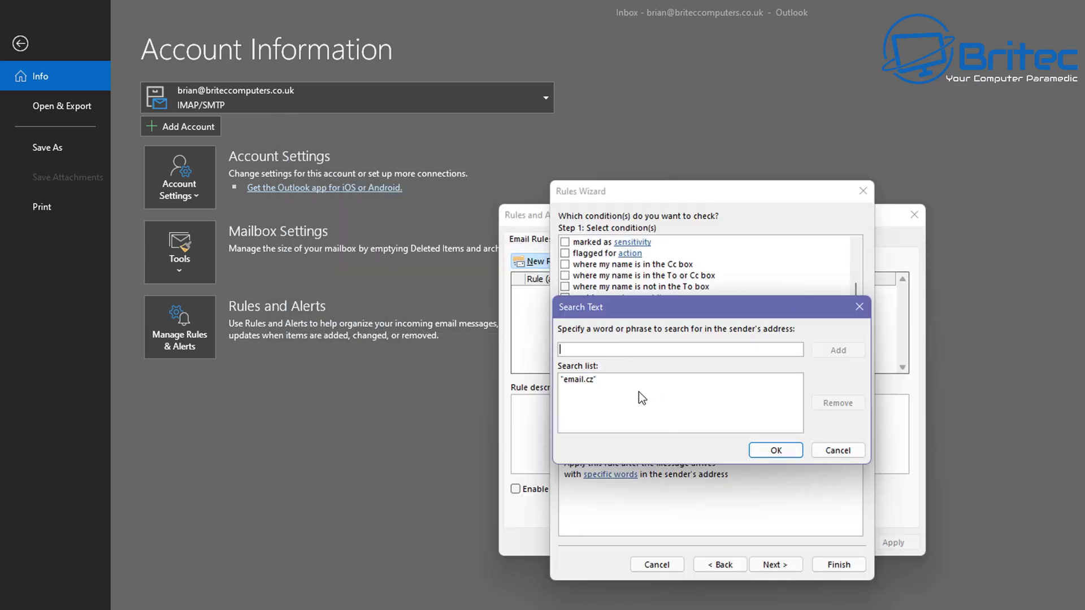
key("ctrl+v")
left_click(834, 351)
Copy seznam.cz from the Notepad list and add it to the rule's sender address search list
key("alt+Tab")
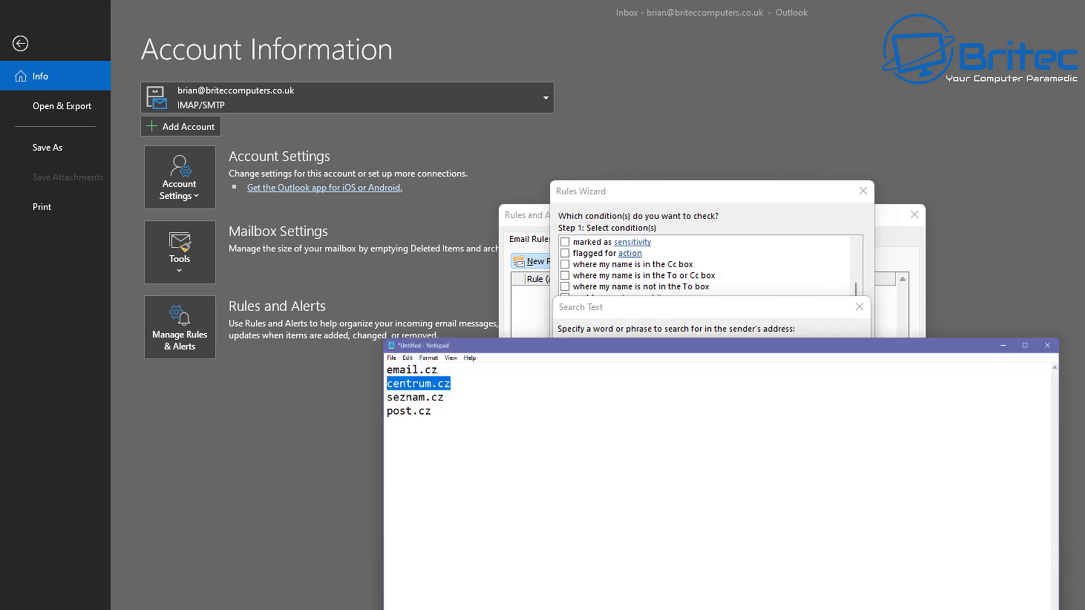
double_click(309, 206)
right_click(345, 207)
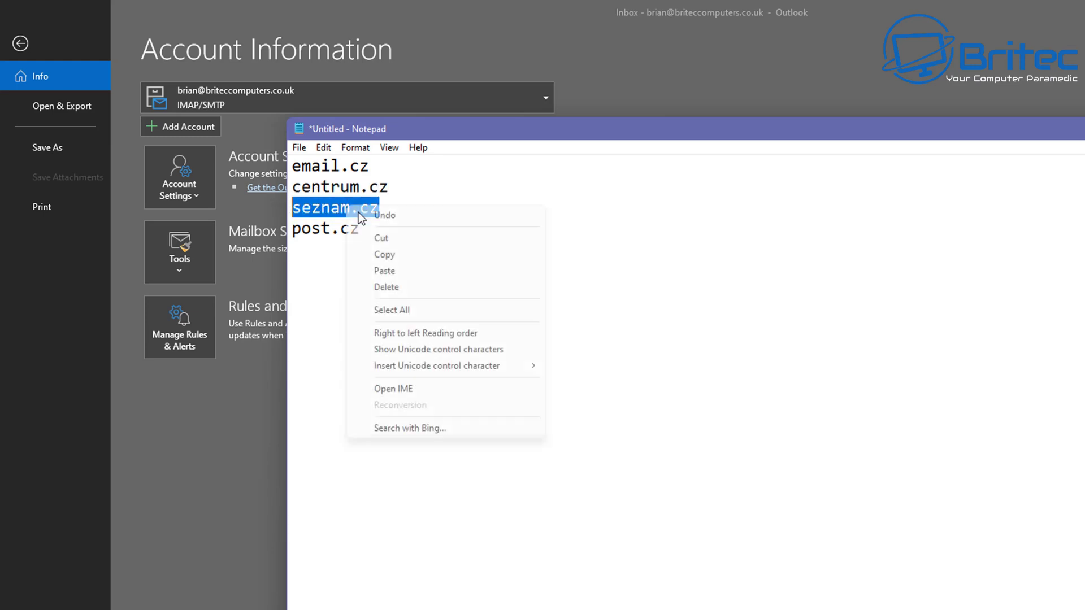
left_click(395, 252)
key("alt+Tab")
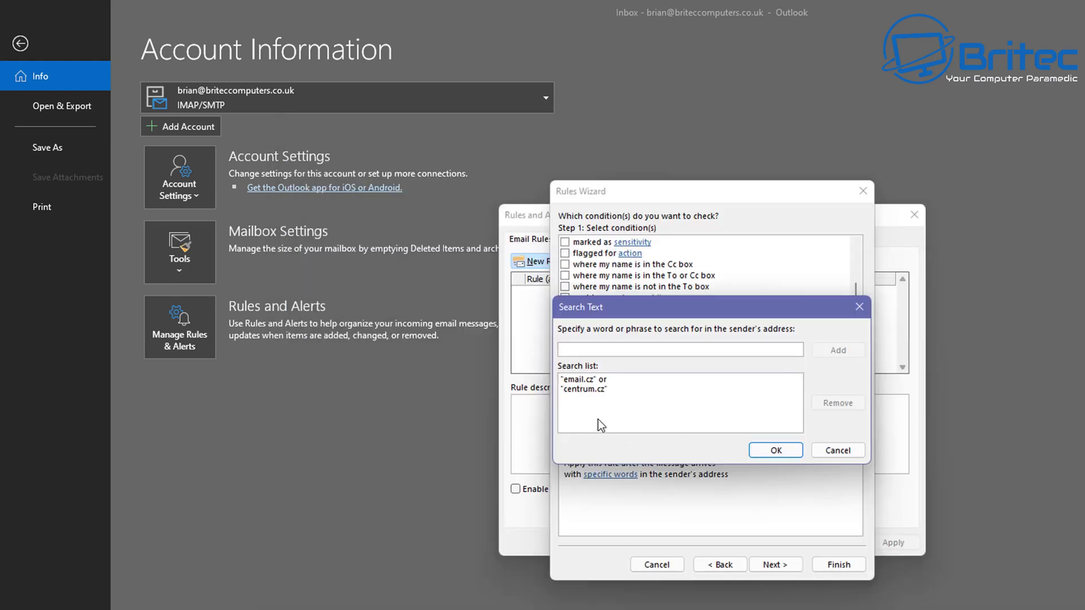
left_click(580, 348)
key("ctrl+v")
left_click(845, 351)
Copy post.cz from the Notepad list and add it to the rule's sender address search list
key("alt+Tab")
double_click(339, 229)
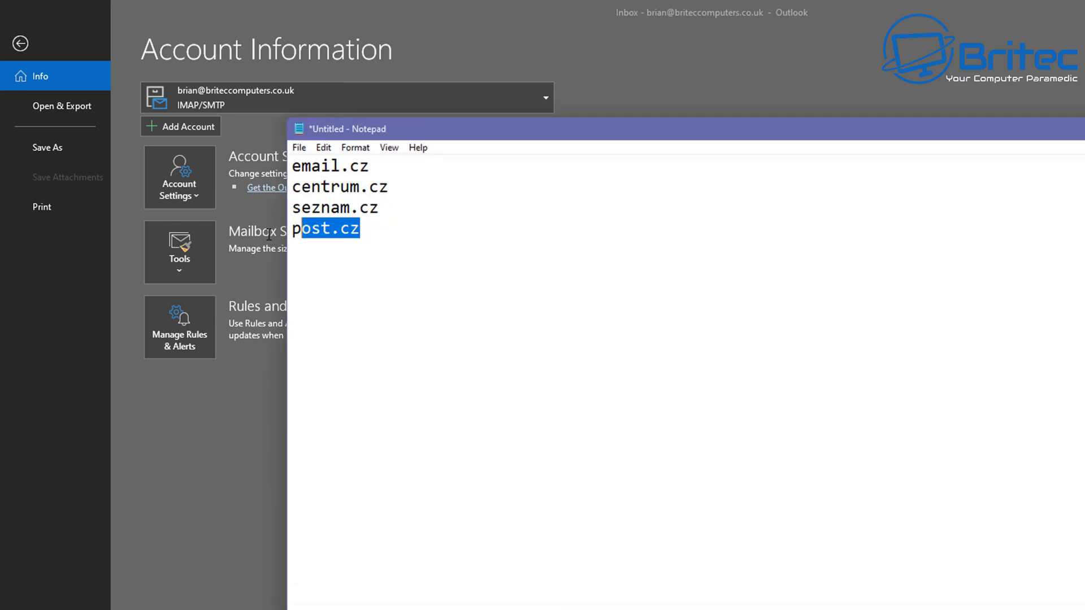
right_click(339, 229)
left_click(396, 279)
key("alt+Tab")
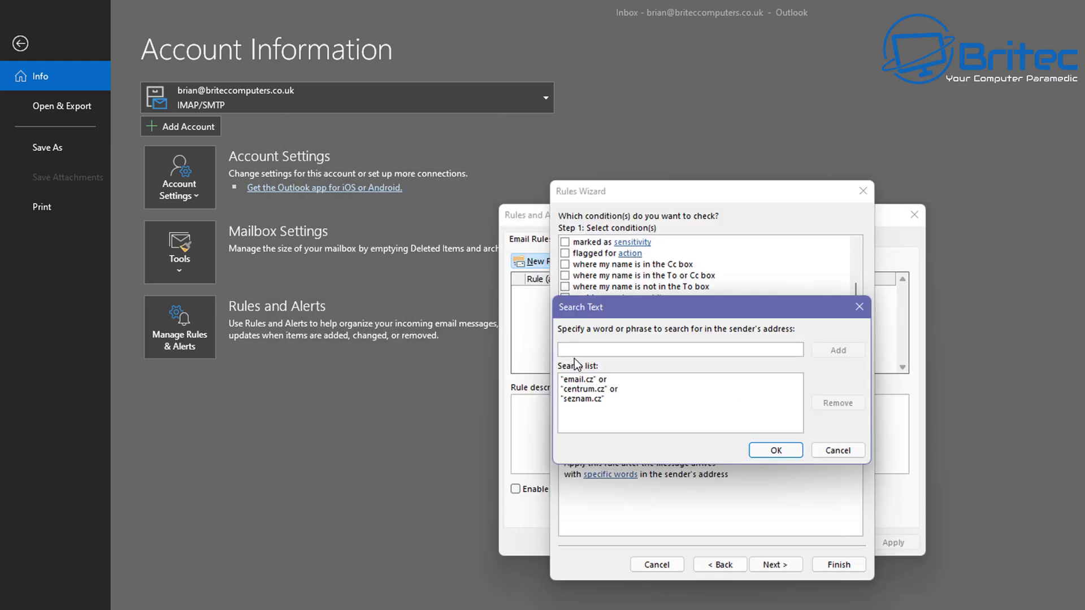
key("ctrl+v")
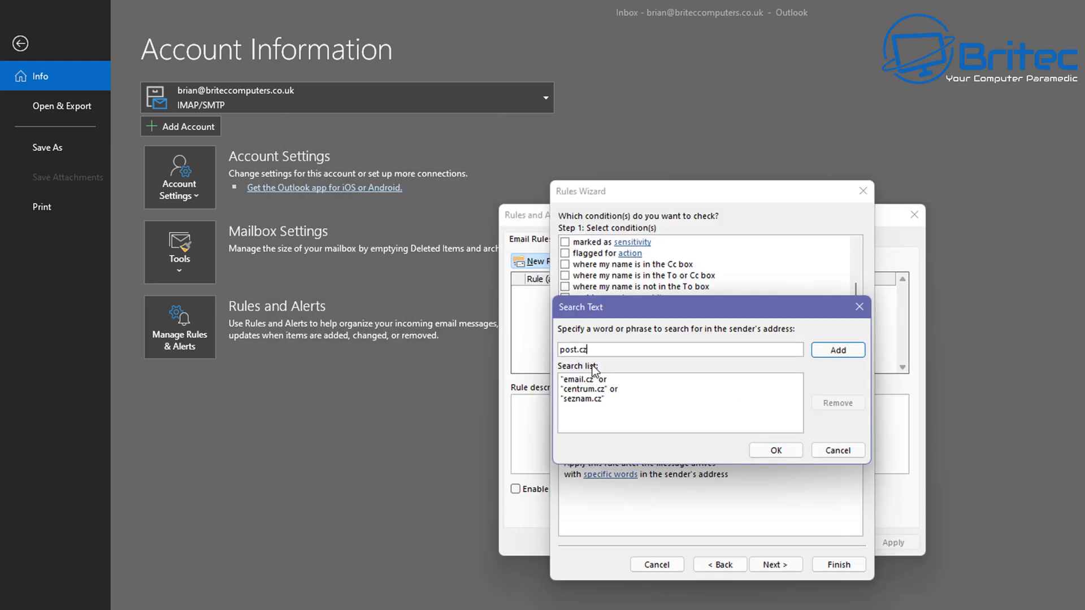
left_click(833, 351)
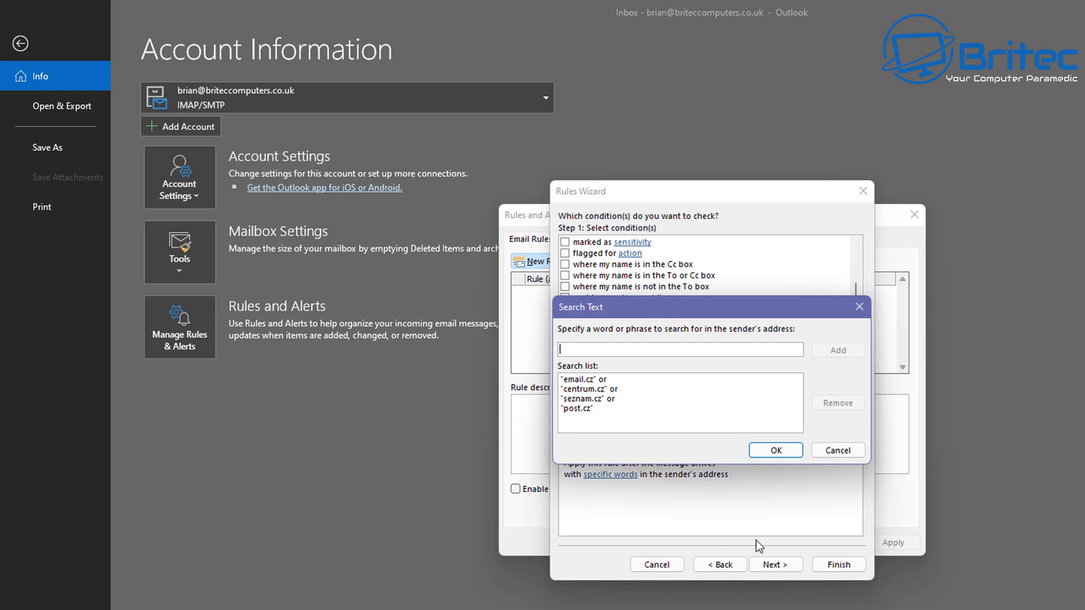
Confirm the sender address search words and set the rule's action to move matching messages to a specified folder
left_click(775, 451)
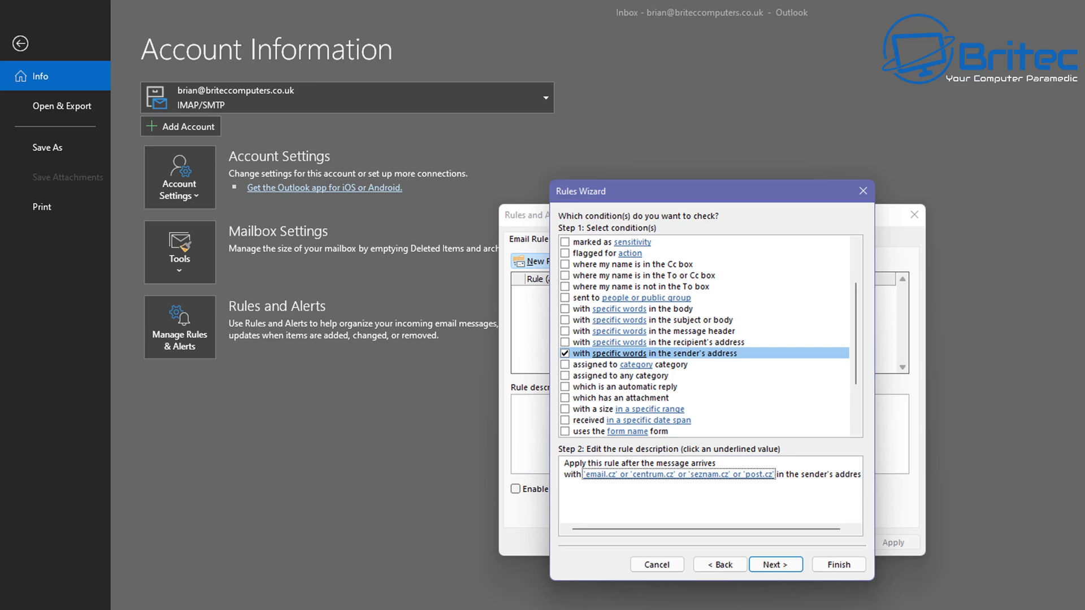
scroll(709, 337, "down", 1)
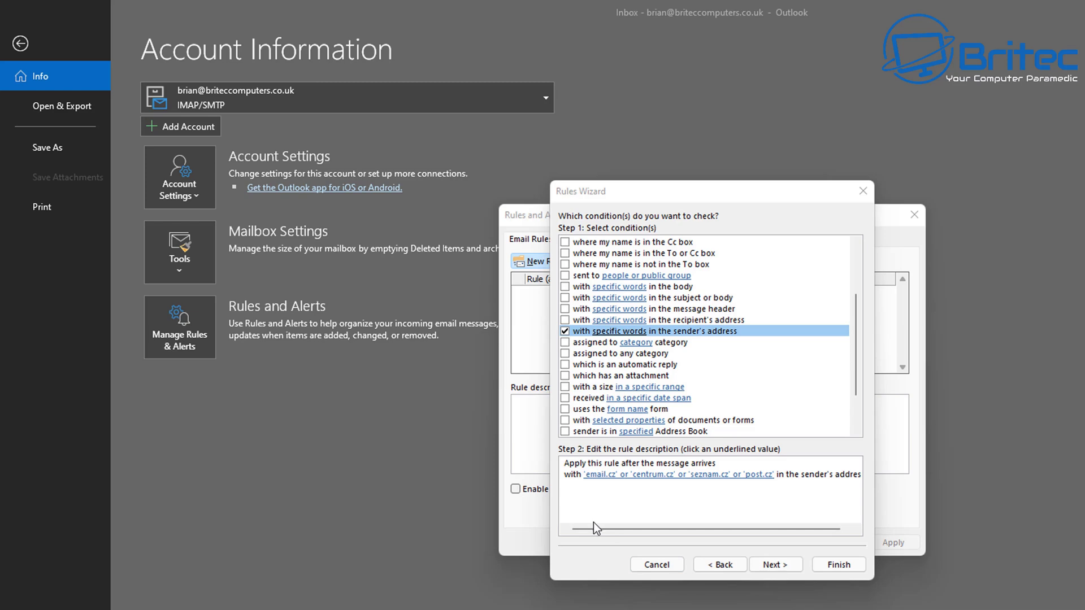
left_click(770, 565)
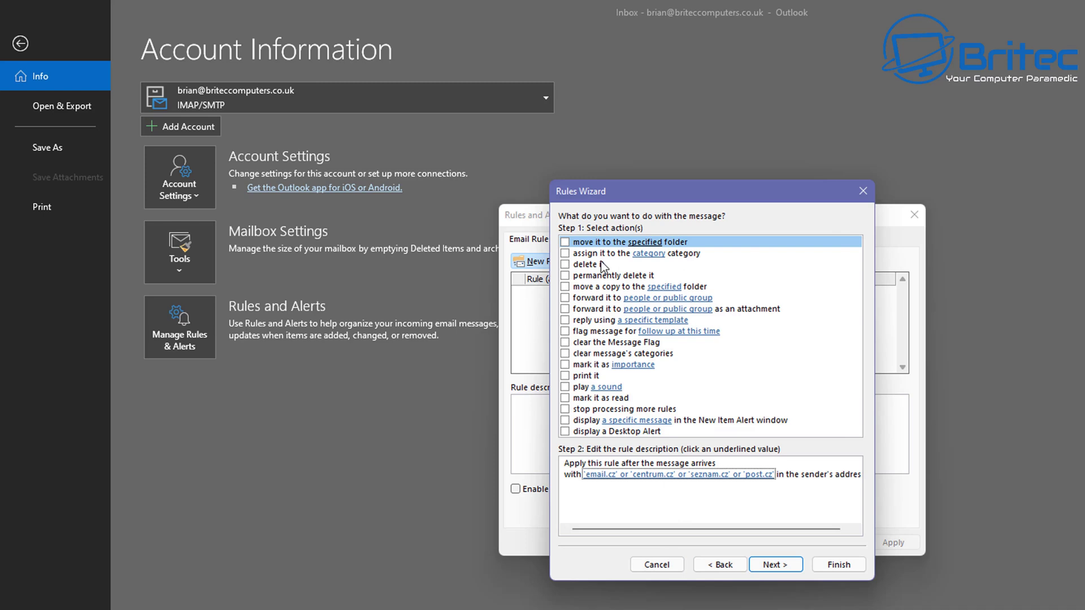
left_click(564, 243)
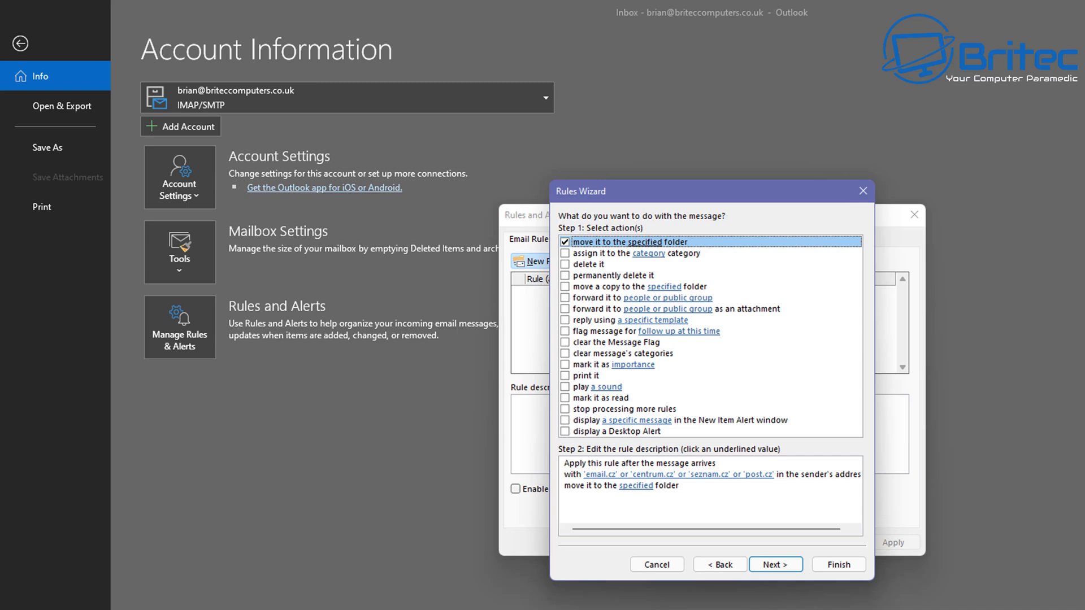
left_click(565, 265)
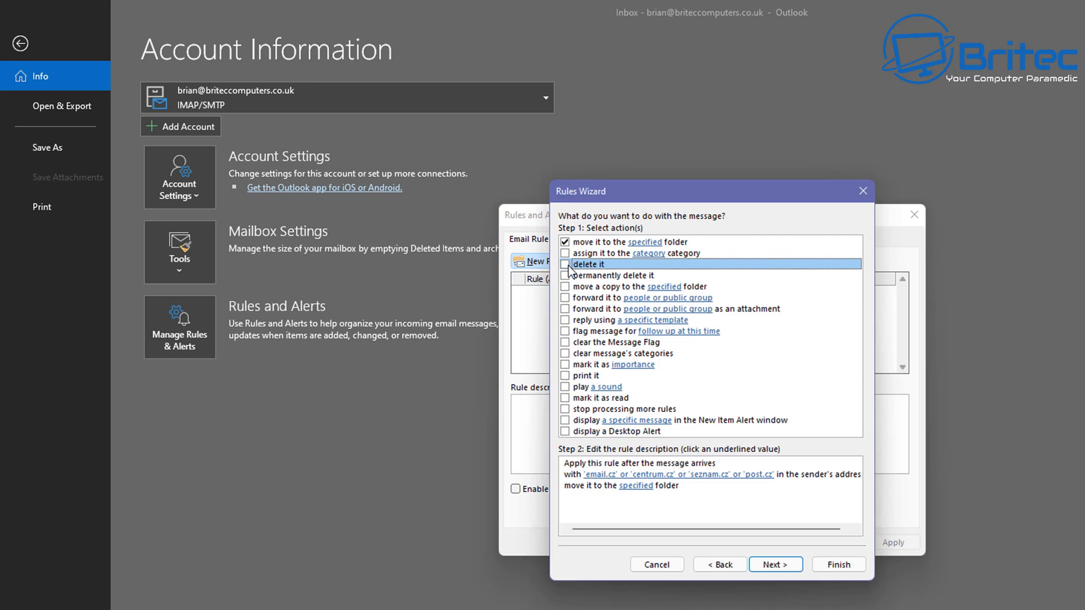
left_click(565, 276)
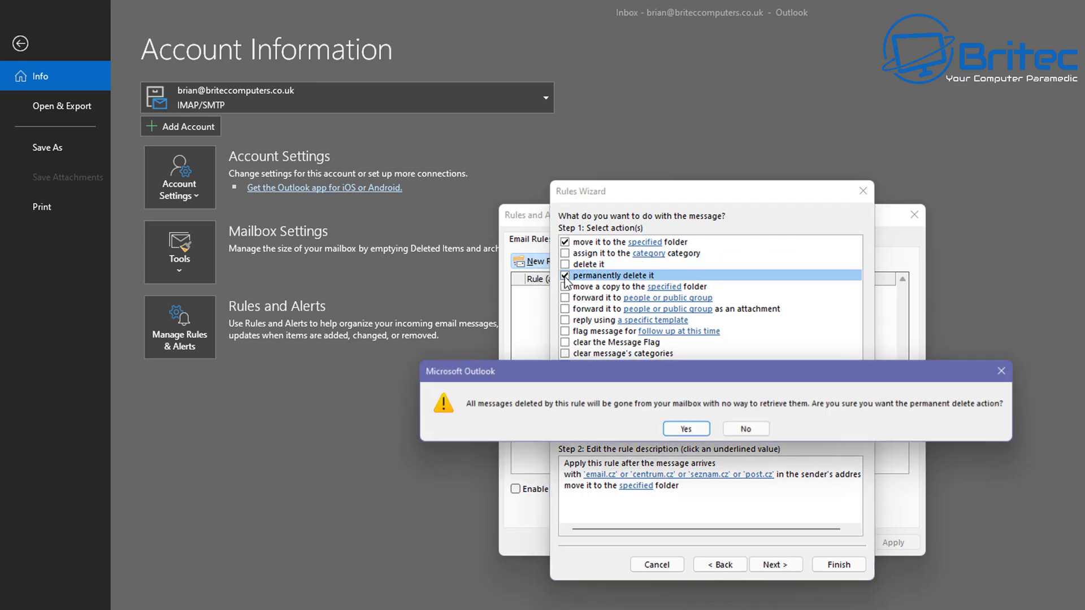
left_click(748, 431)
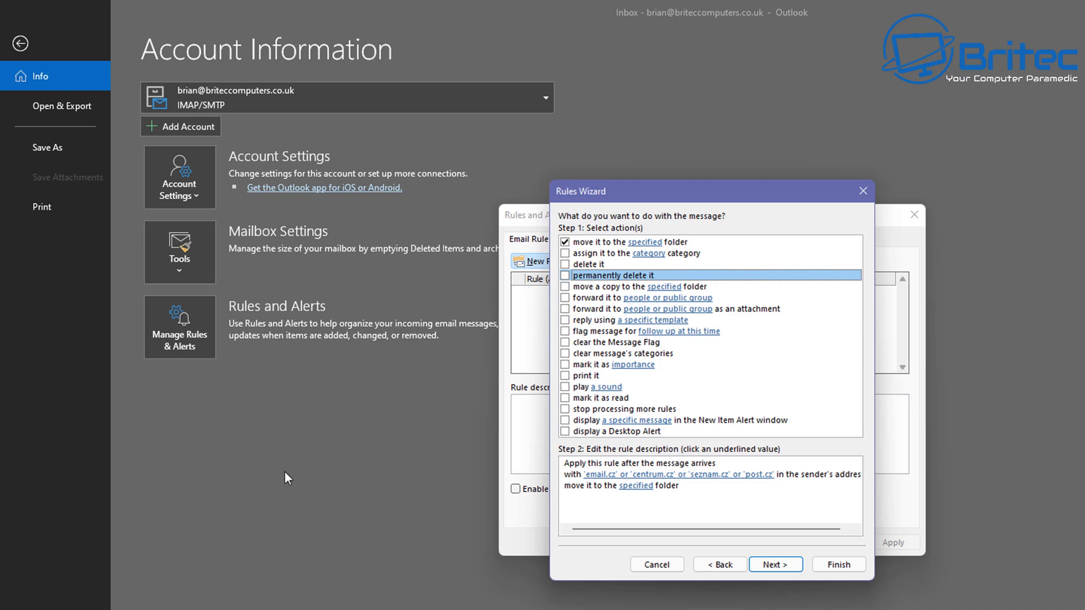
Open the rule's destination folder choice and create a new folder named SPAM inside Junk Email
key("Tab")
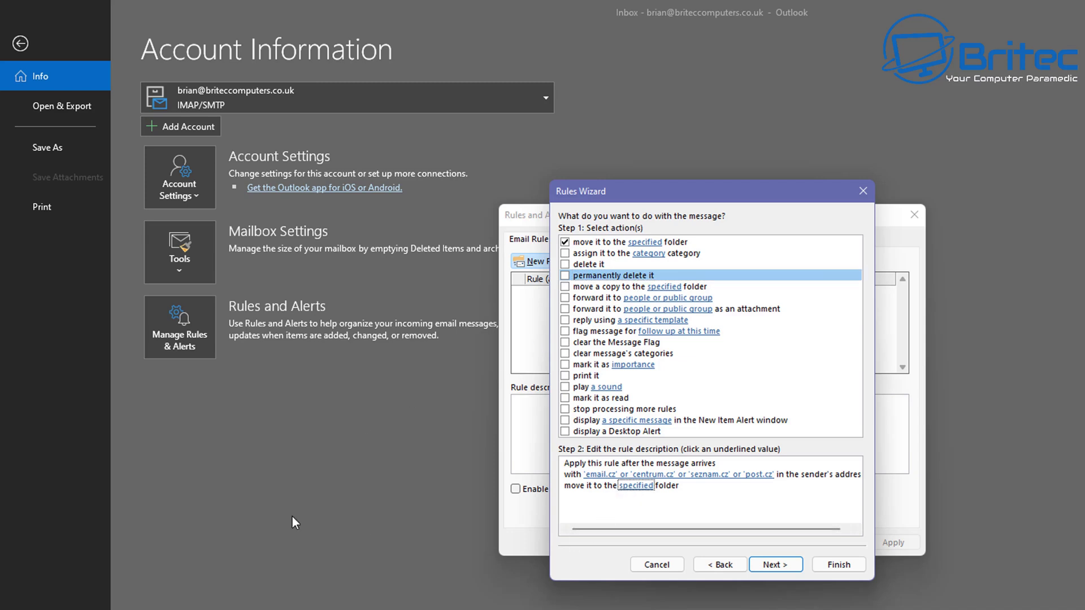
key("Return")
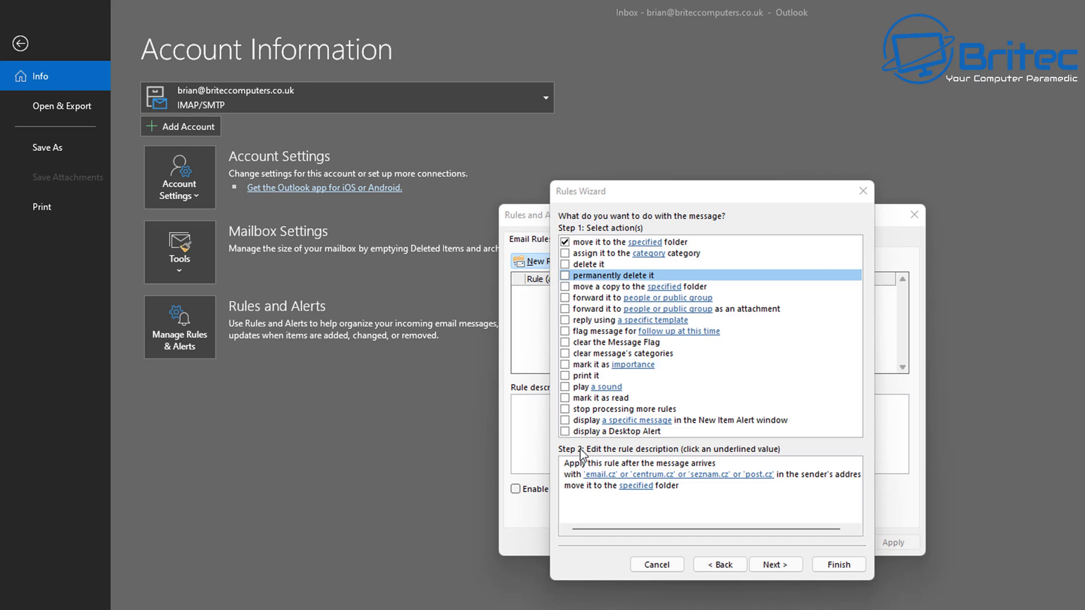
key("Escape")
left_click(633, 487)
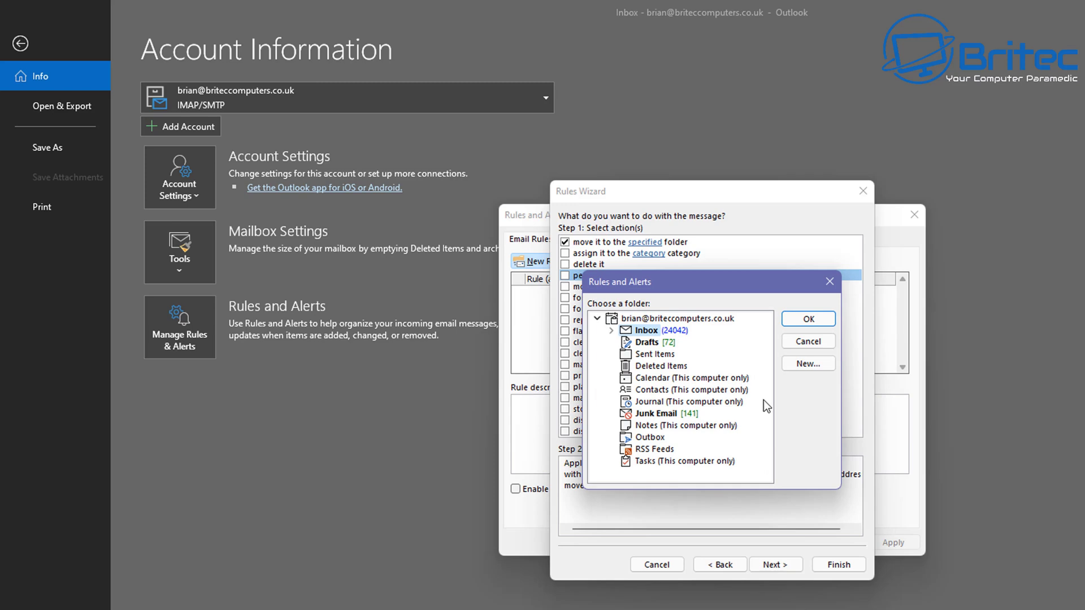
left_click(662, 417)
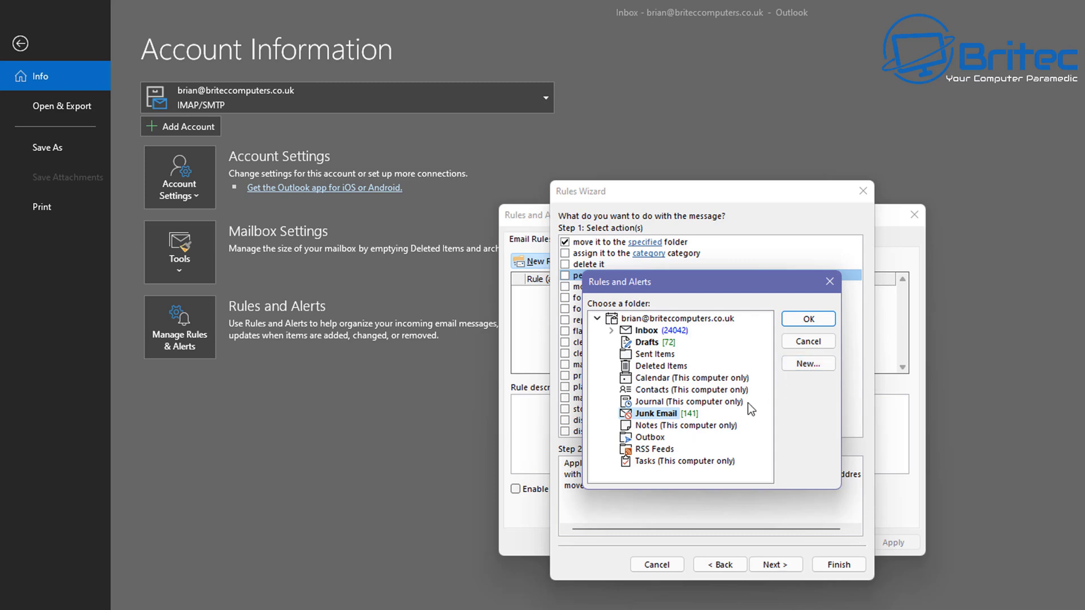
left_click(794, 369)
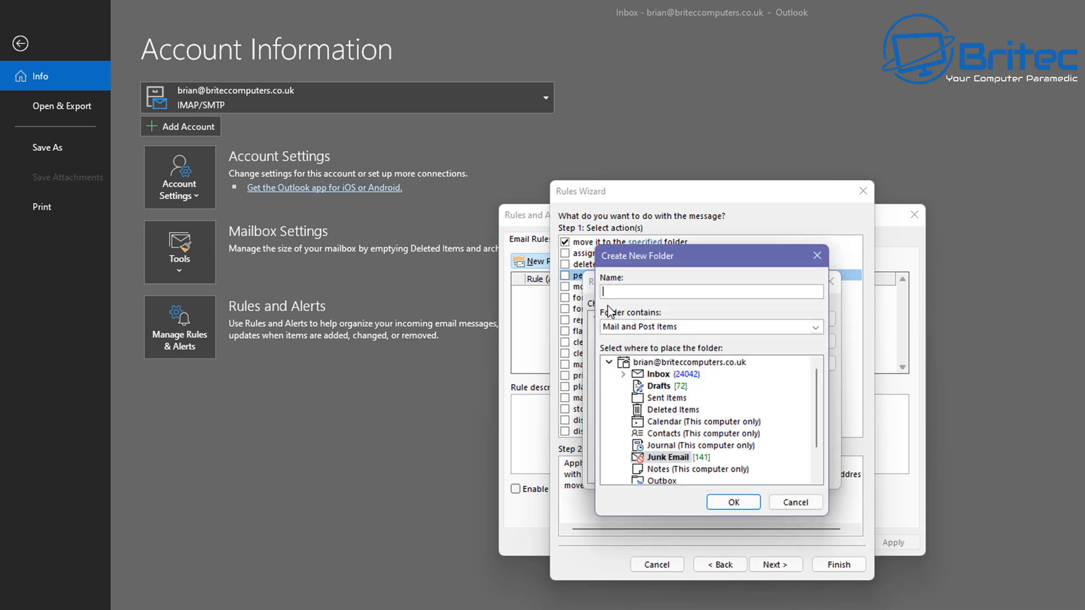
type("SPAM")
left_click(742, 506)
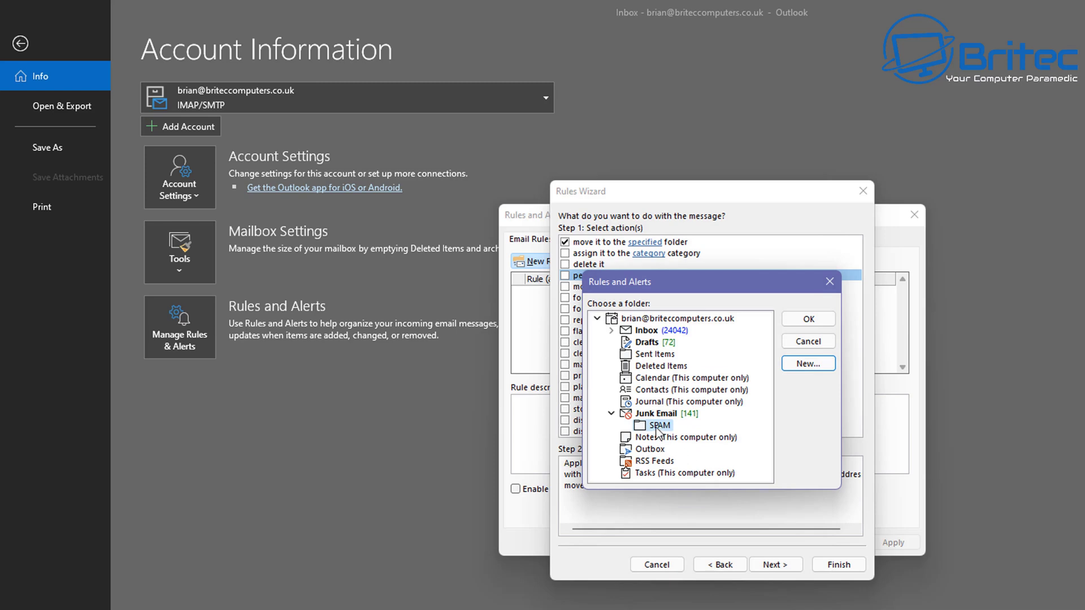
left_click(655, 324)
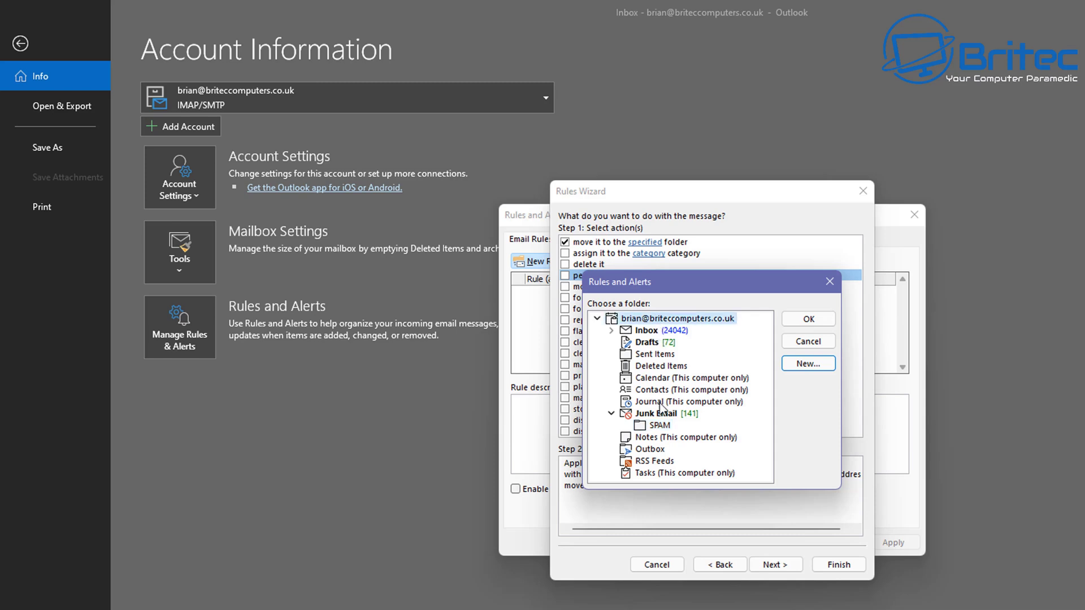
left_click(657, 427)
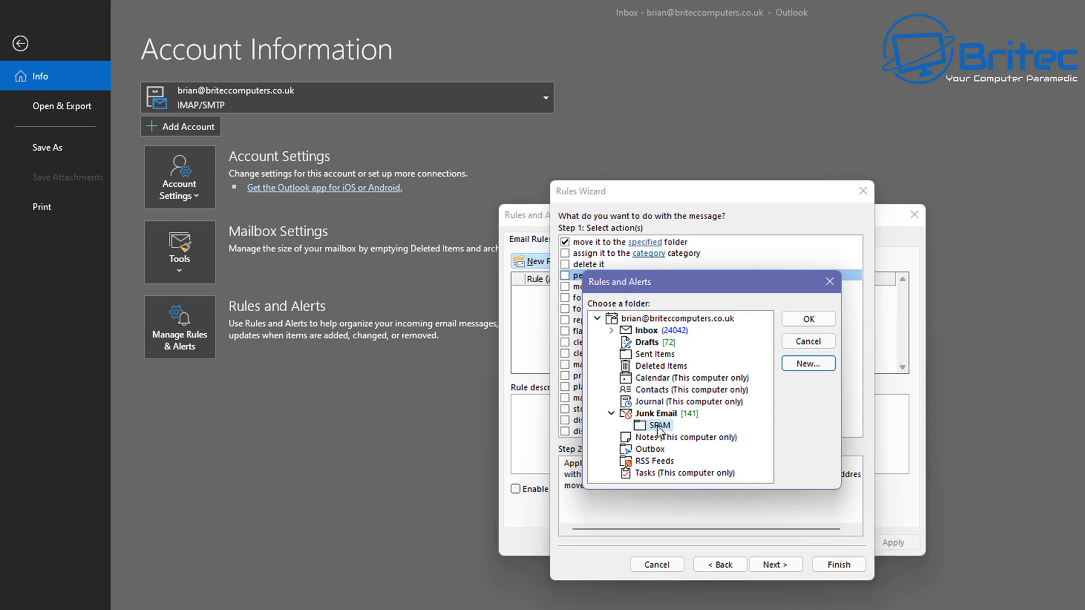
left_click(811, 341)
Create a folder named SPAM directly under the mail account and choose it as the rule's destination folder
left_click(642, 487)
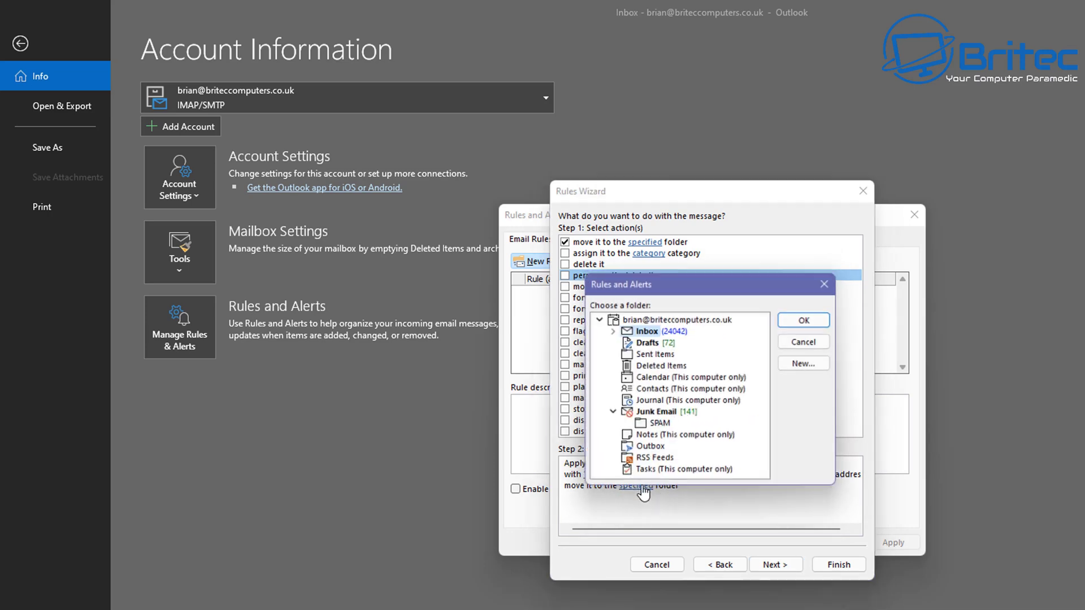
left_click(658, 425)
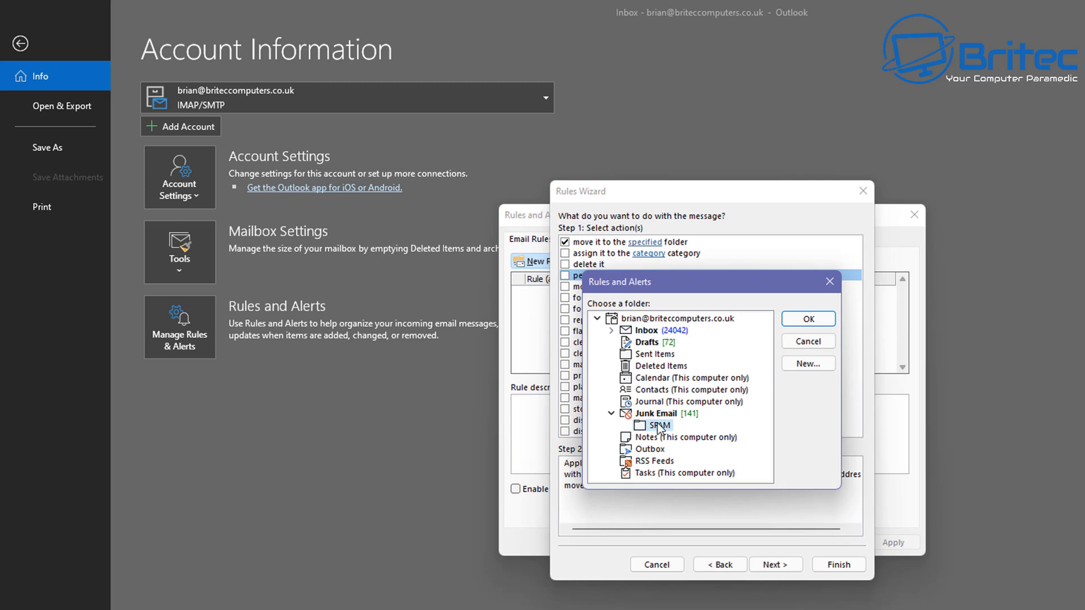
left_click(661, 416)
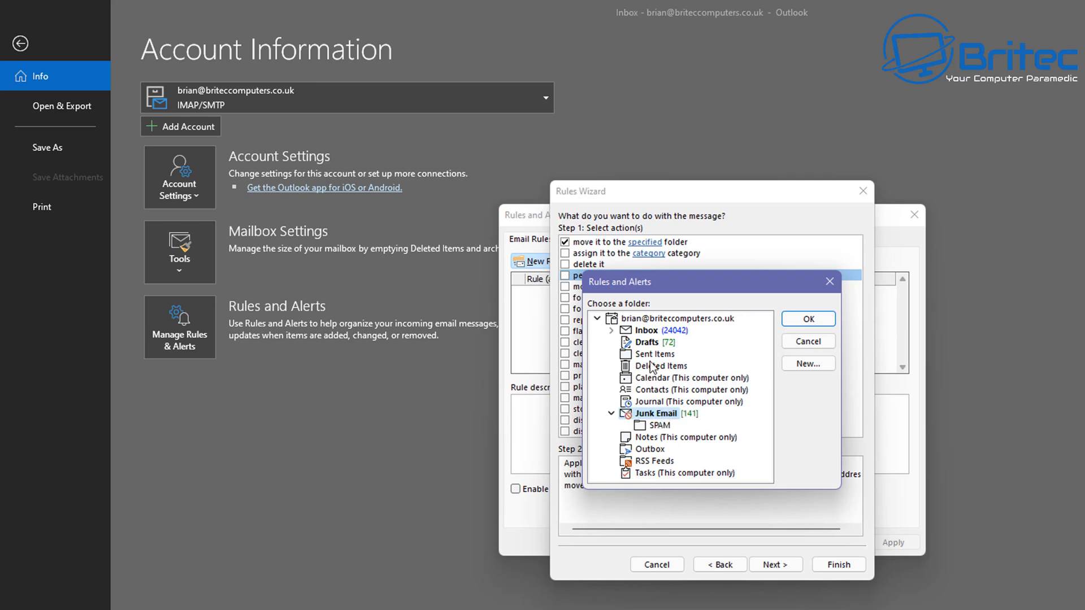
left_click(647, 320)
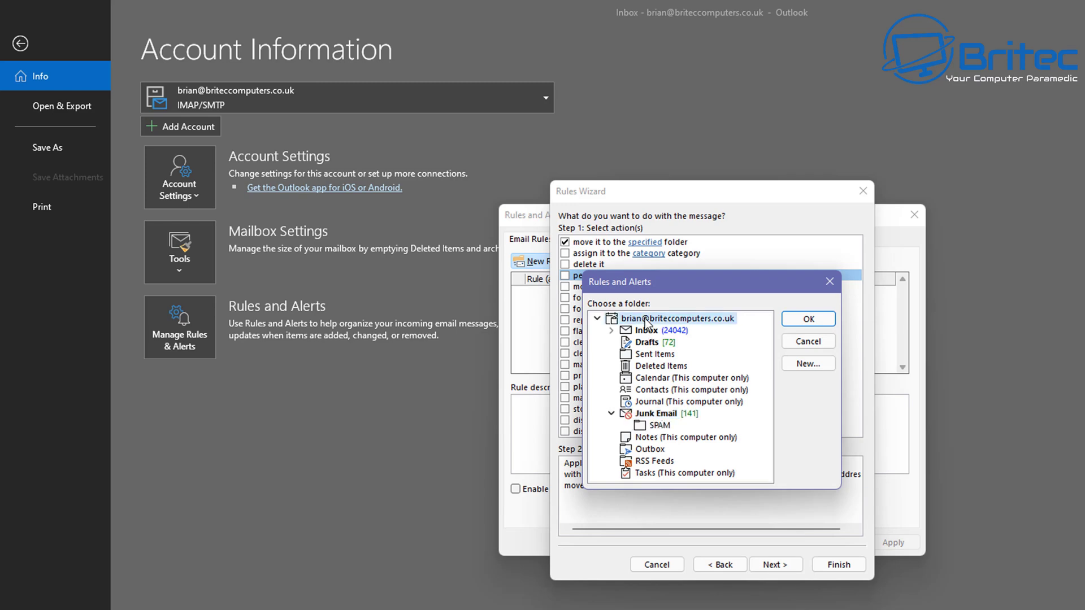
left_click(803, 365)
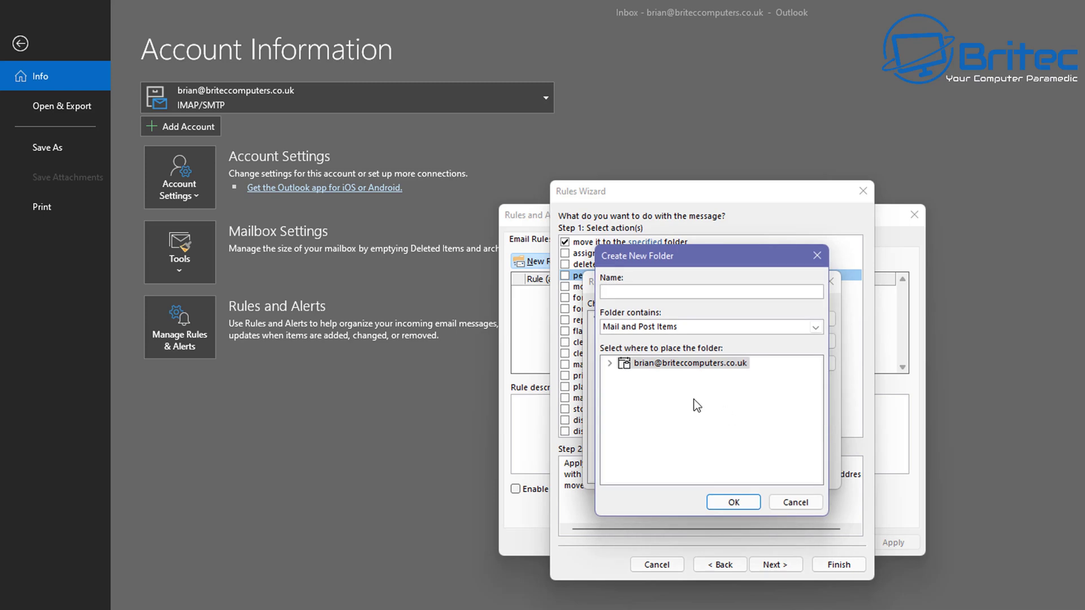
type("SPAM")
left_click(724, 505)
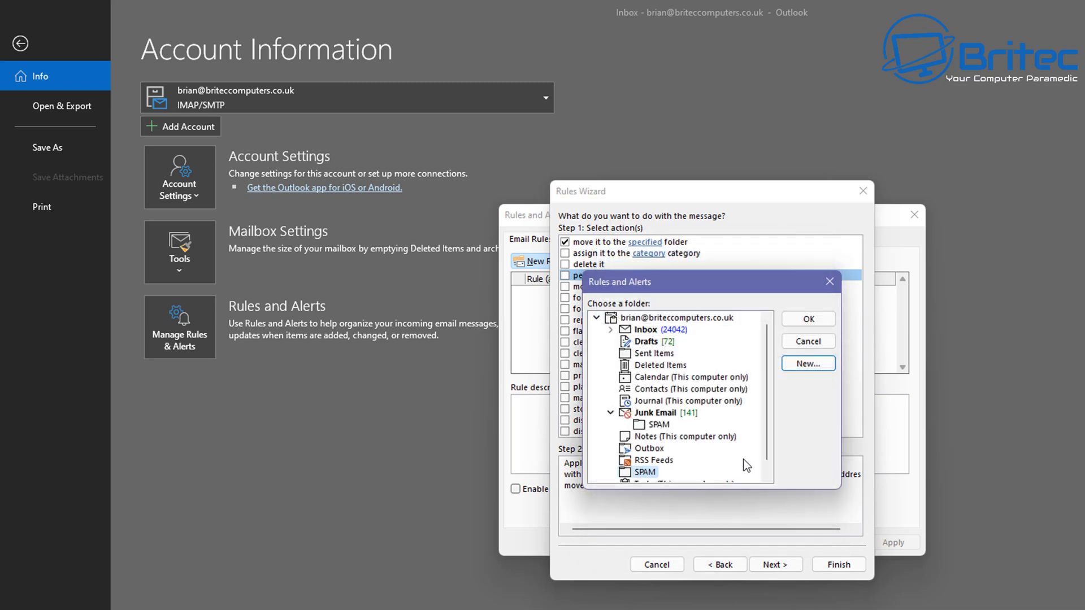
left_click(808, 318)
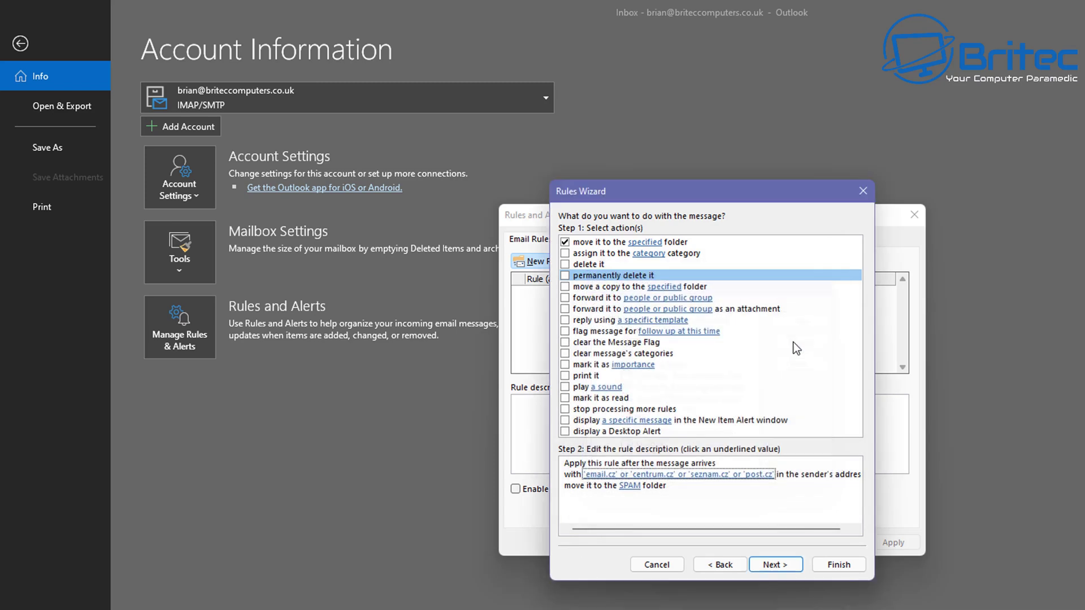
Finish the rule with it turned on and run now on messages already in the Inbox
left_click(782, 570)
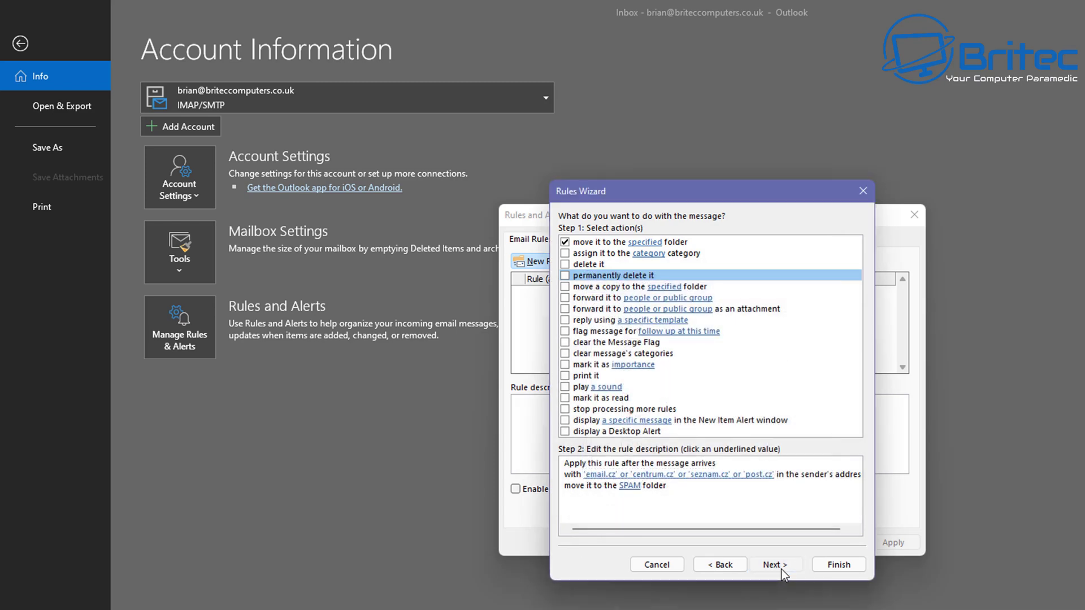
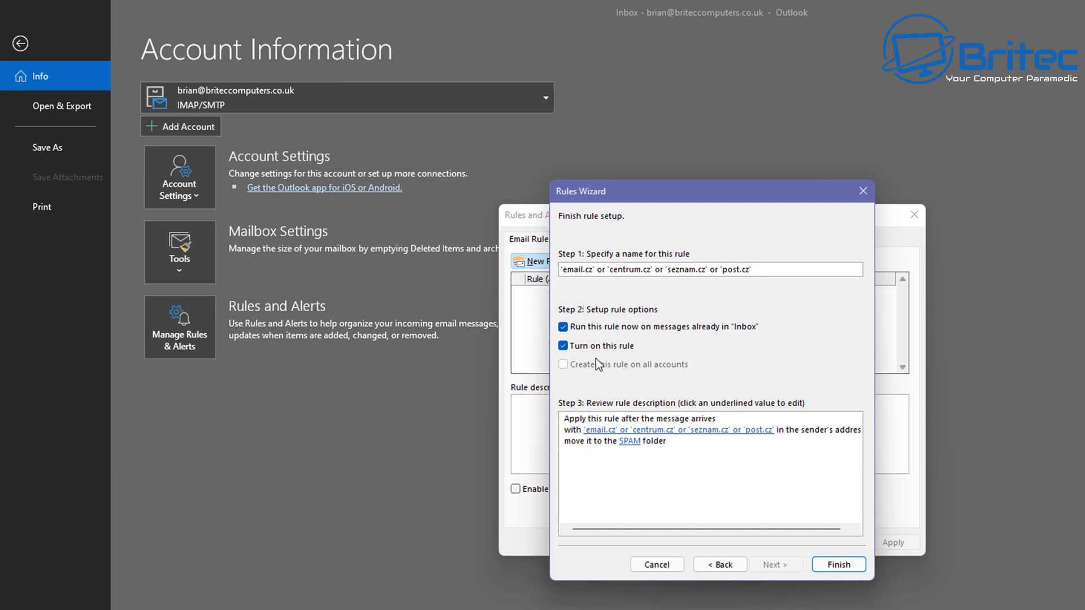
left_click(687, 432)
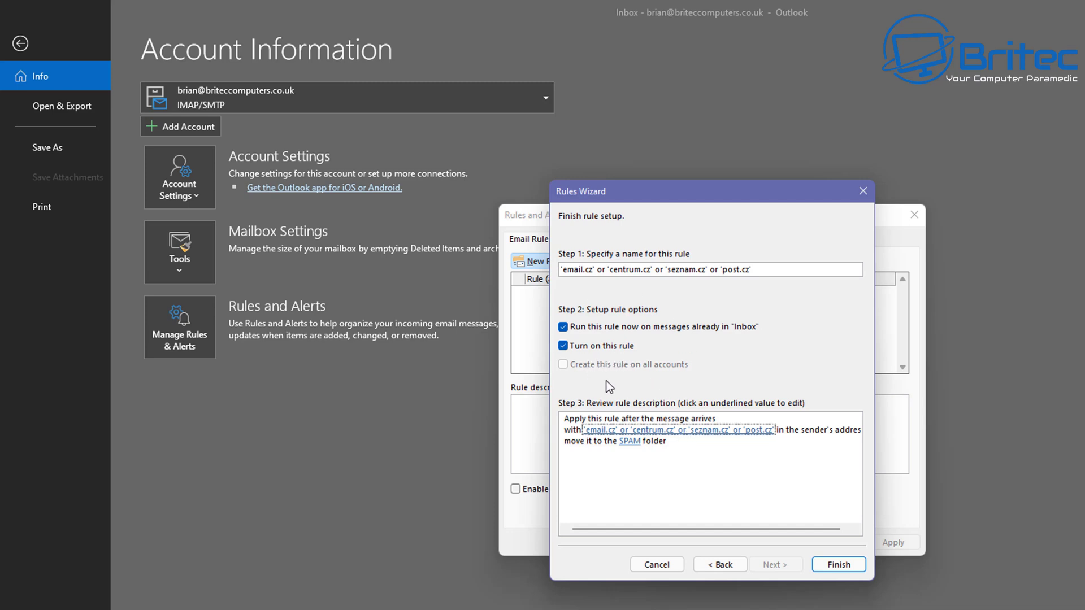
left_click(839, 564)
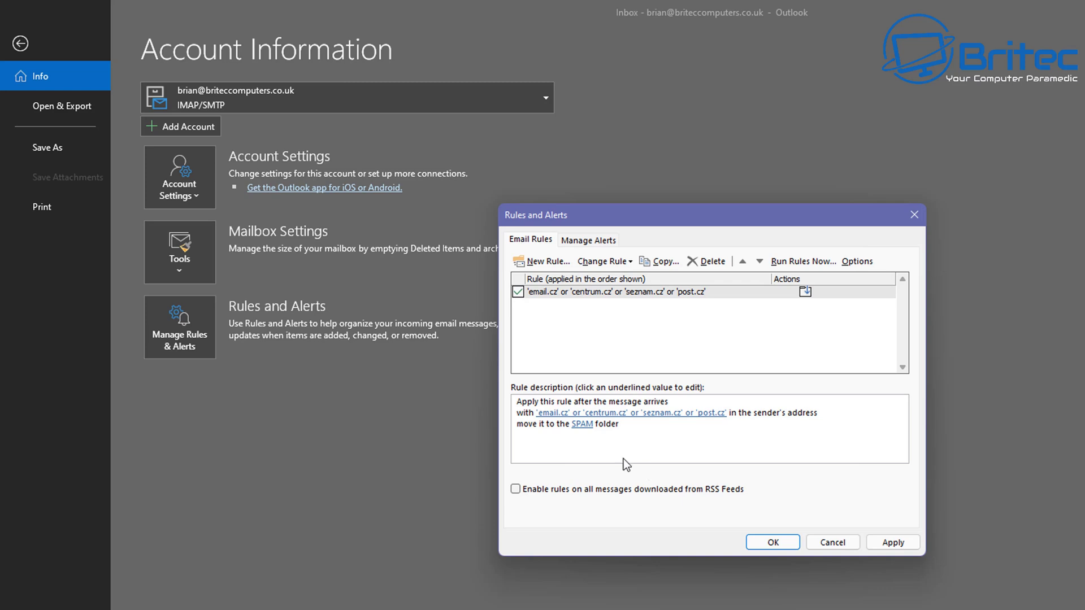
Apply the new spam domain rule and close the rules and alerts settings
left_click(630, 412)
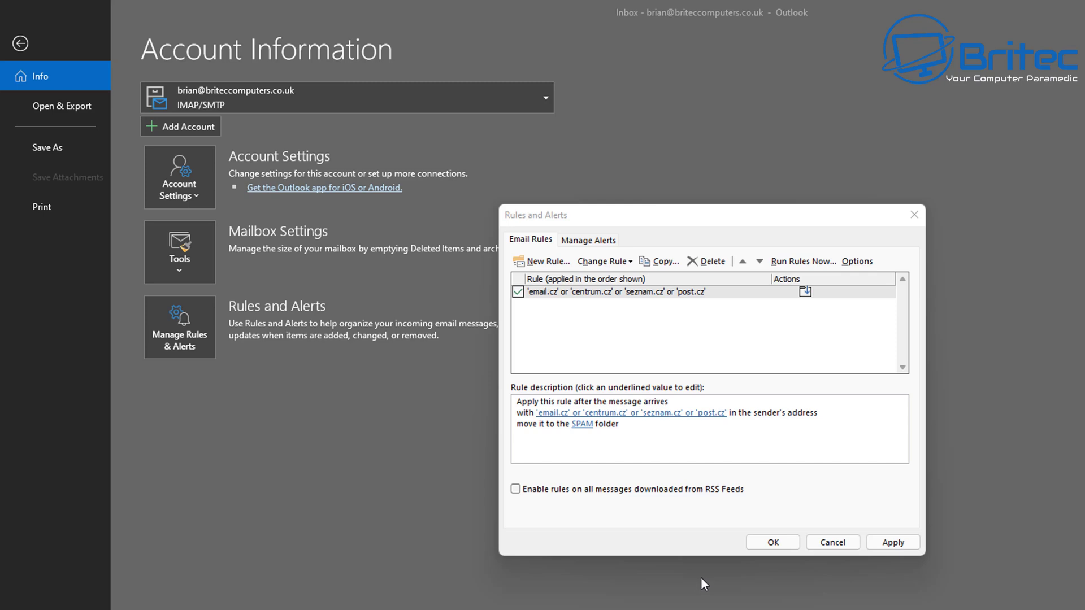
left_click(885, 547)
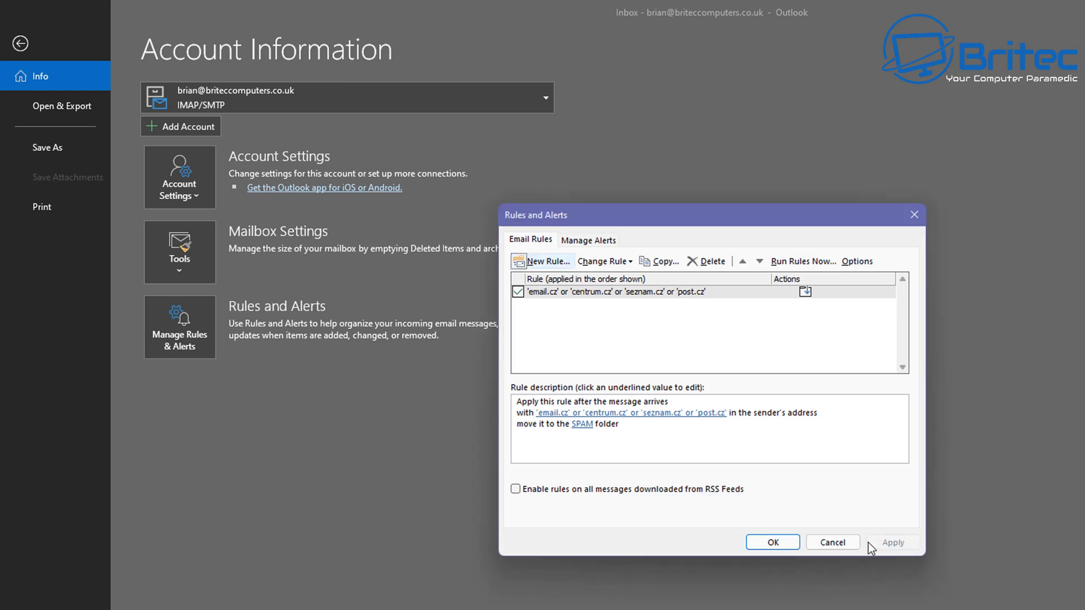
left_click(773, 542)
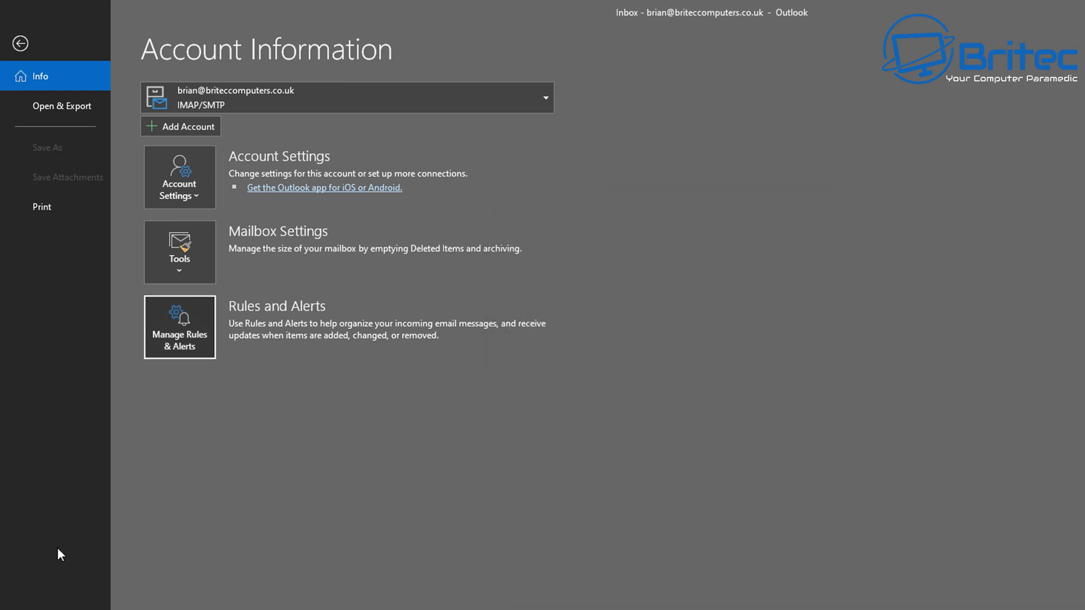
Return to the mailbox and look through the messages in the SPAM folder
left_click(20, 43)
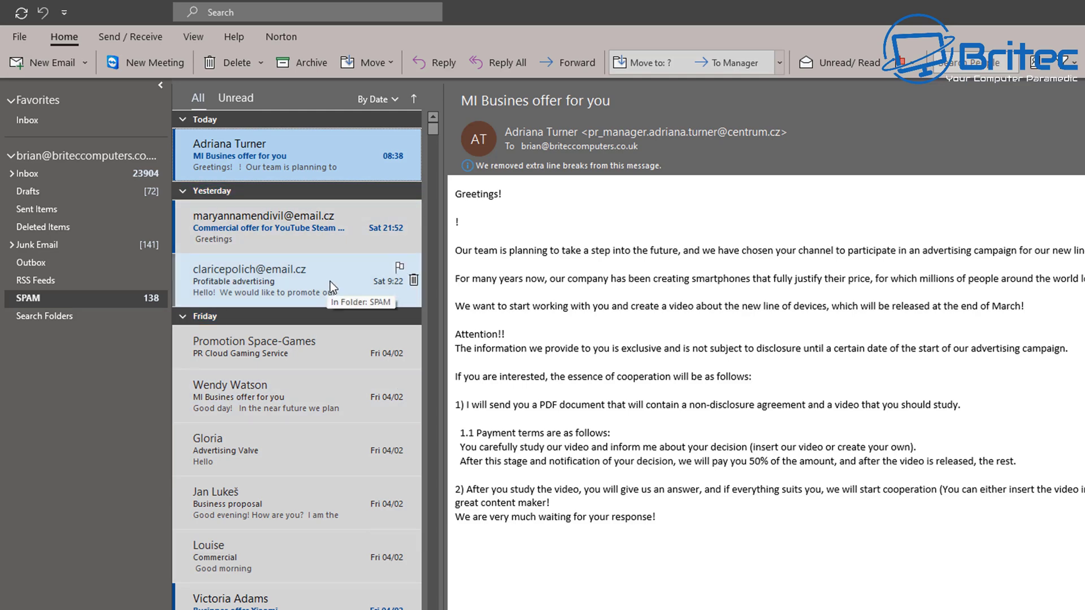
scroll(340, 337, "down", 3)
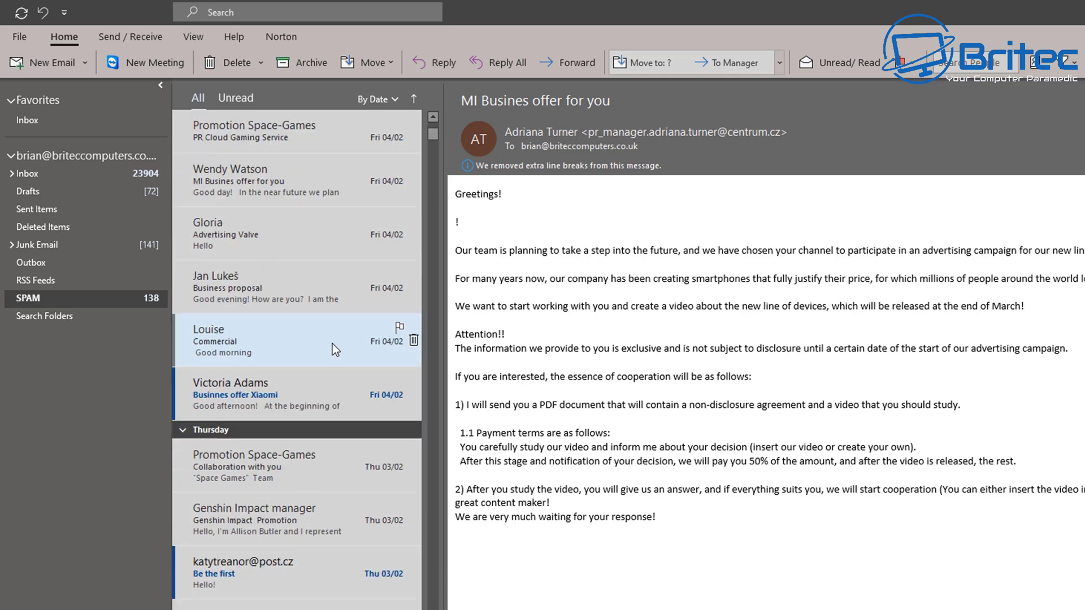
scroll(332, 343, "down", 5)
scroll(316, 450, "down", 2)
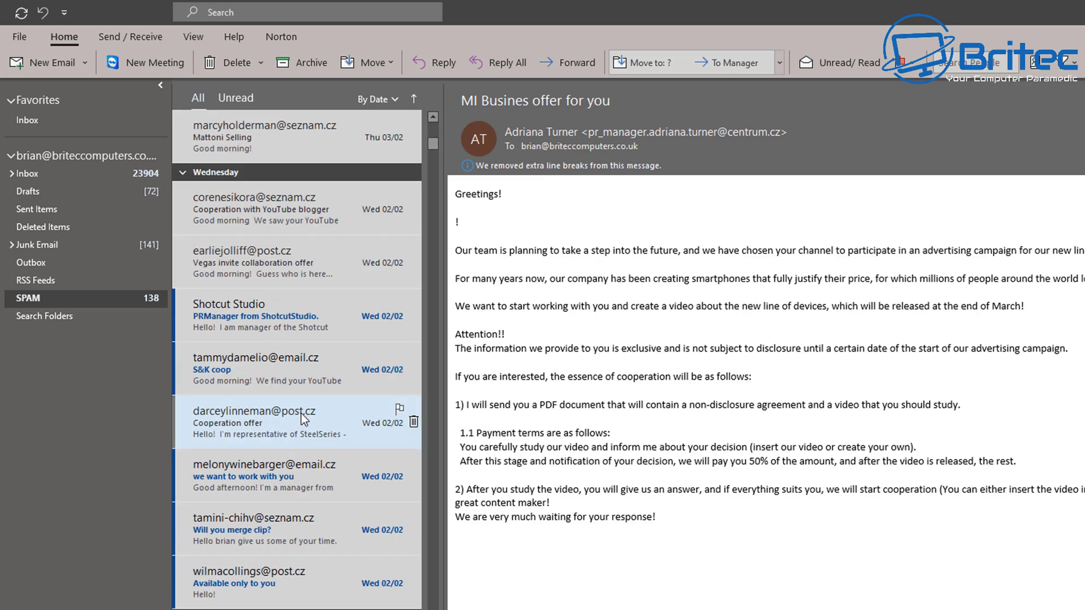
scroll(300, 434, "down", 3)
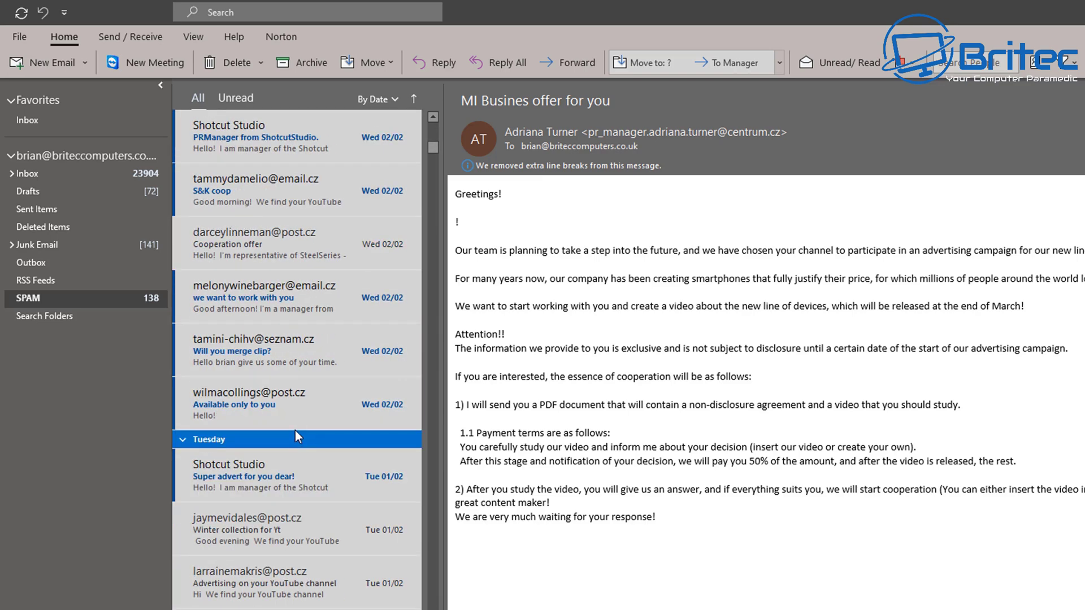
scroll(295, 429, "down", 6)
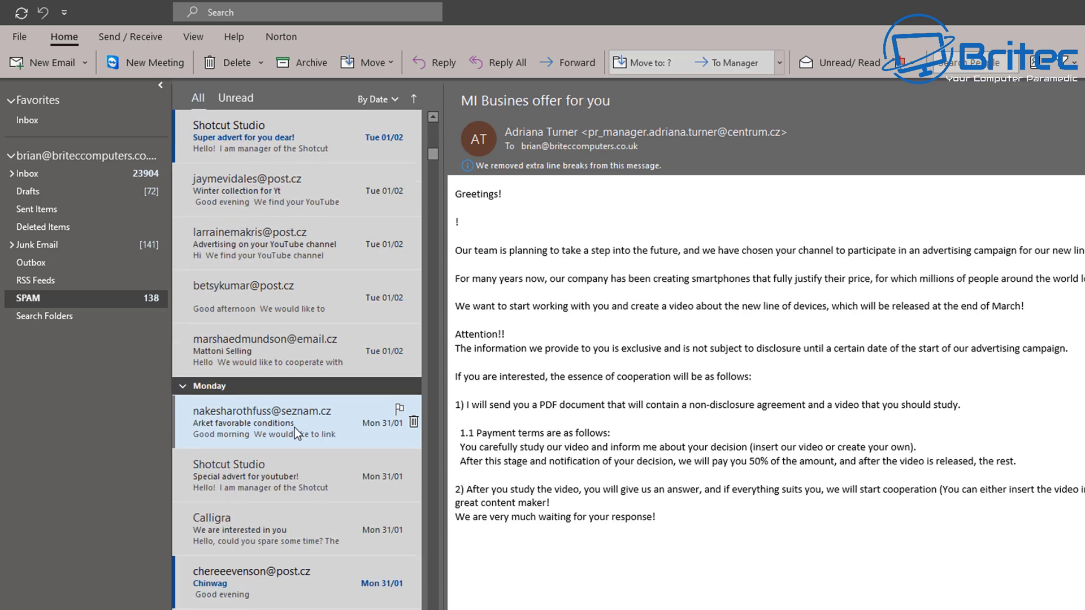
scroll(294, 427, "down", 4)
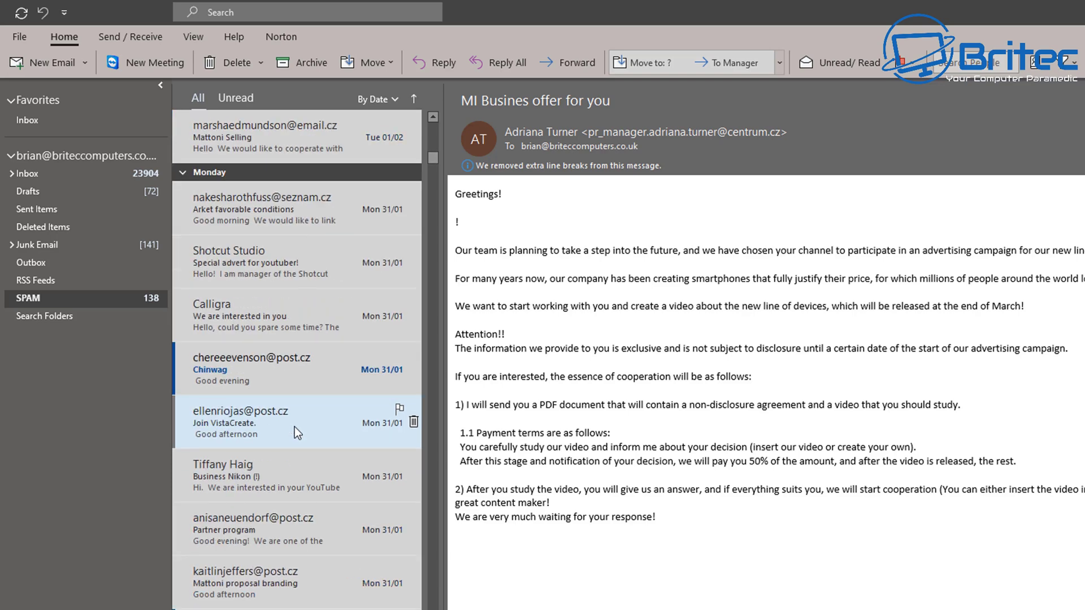
Open and read several of the SPAM folder's messages from Monday and last week
left_click(273, 423)
left_click(261, 486)
left_click(266, 582)
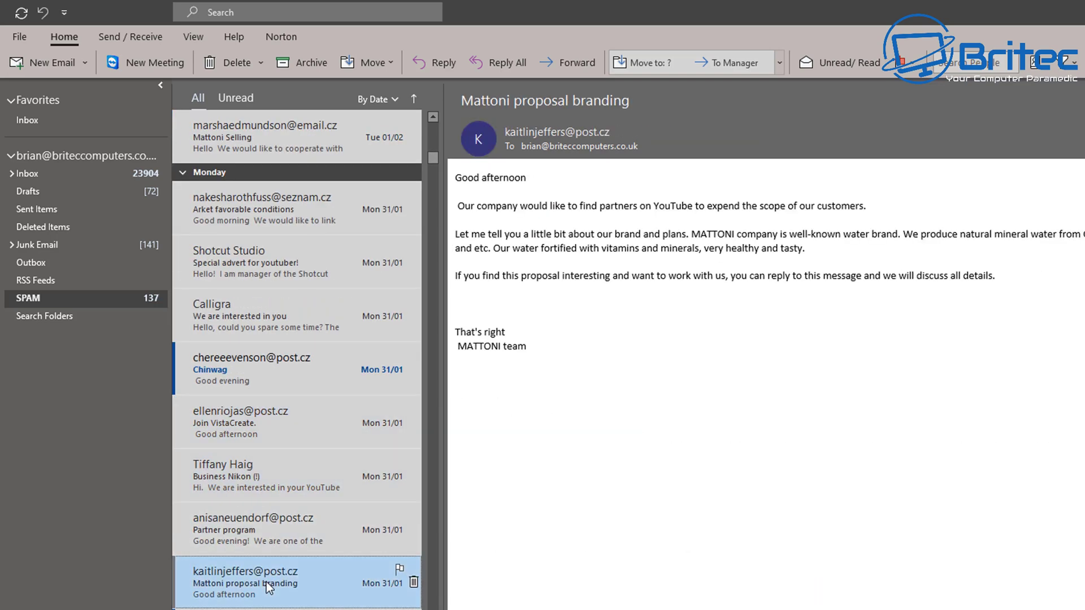
scroll(272, 473, "down", 3)
left_click(263, 539)
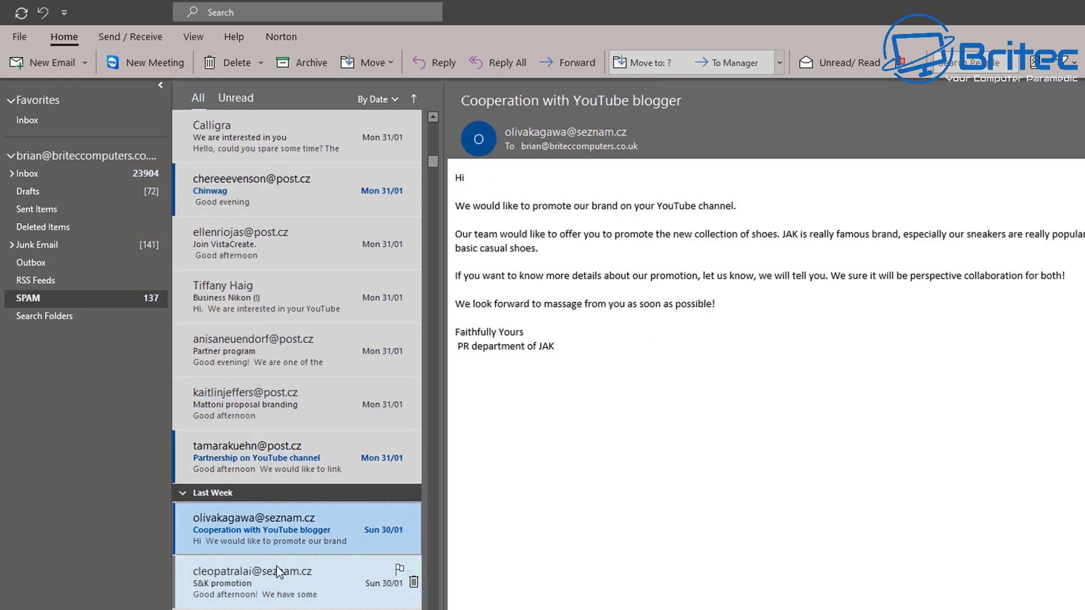
scroll(277, 566, "down", 6)
left_click(249, 495)
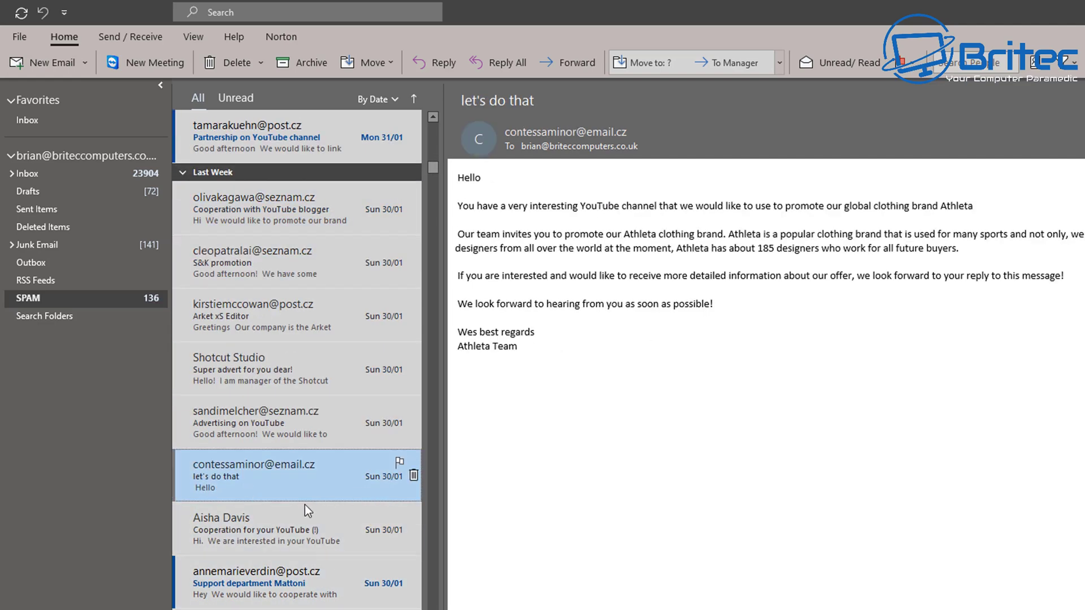
left_click(272, 582)
scroll(276, 497, "down", 4)
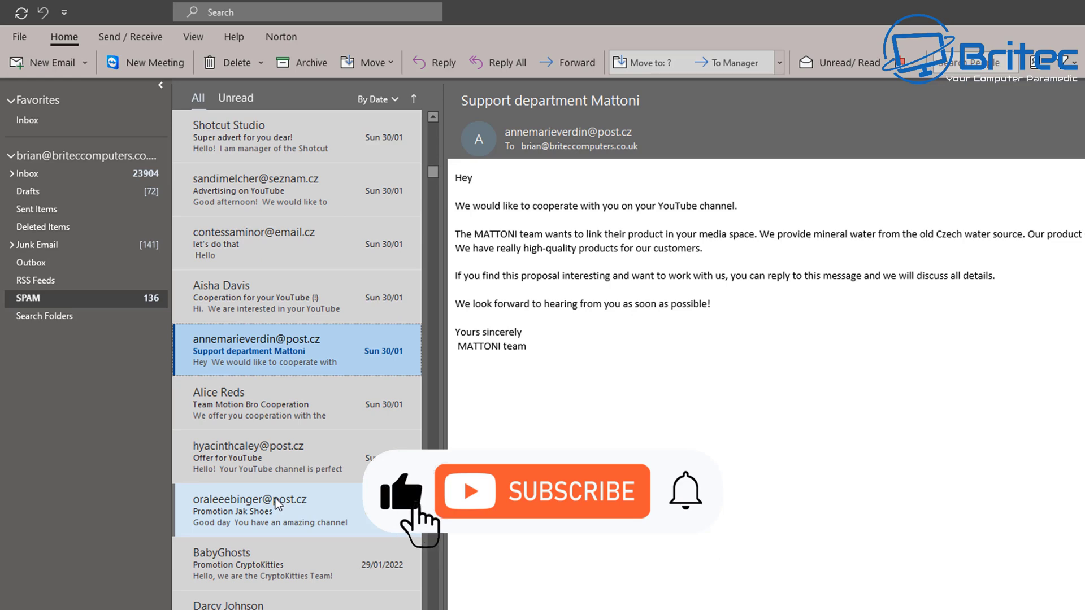
Browse down to the SPAM folder's older messages from January 2022 and December 2021, reading the "For YouTuber" message
scroll(290, 507, "down", 4)
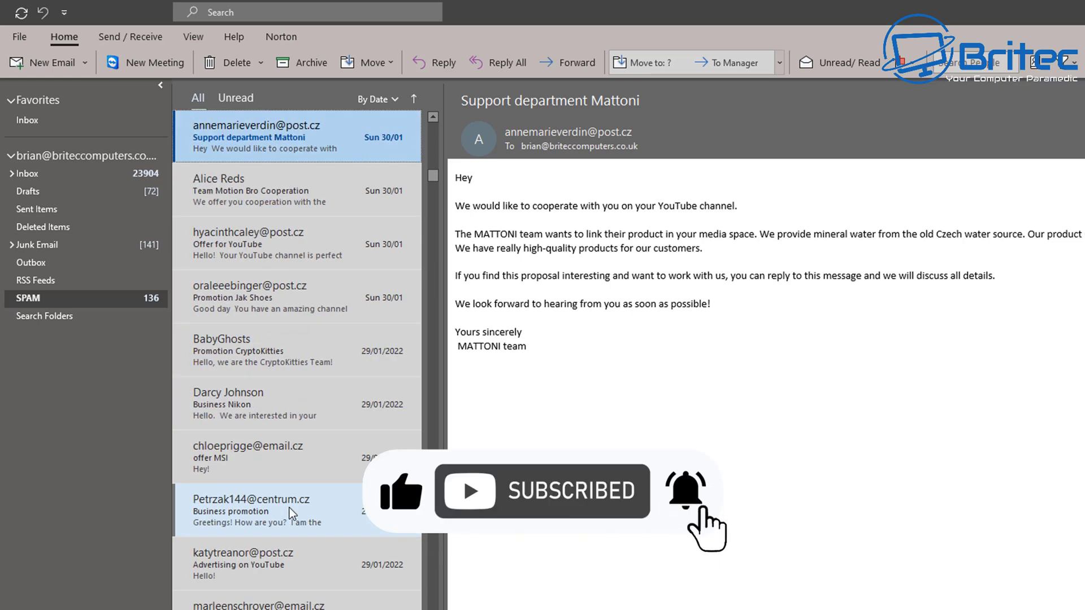
scroll(286, 510, "down", 9)
scroll(286, 508, "down", 15)
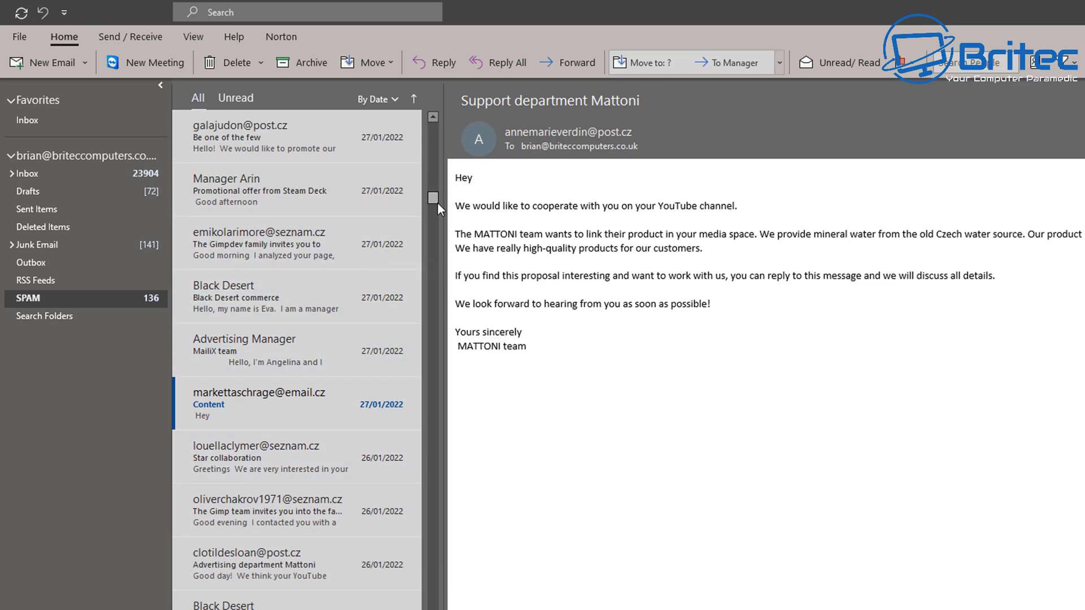
left_click_drag(433, 203, 433, 389)
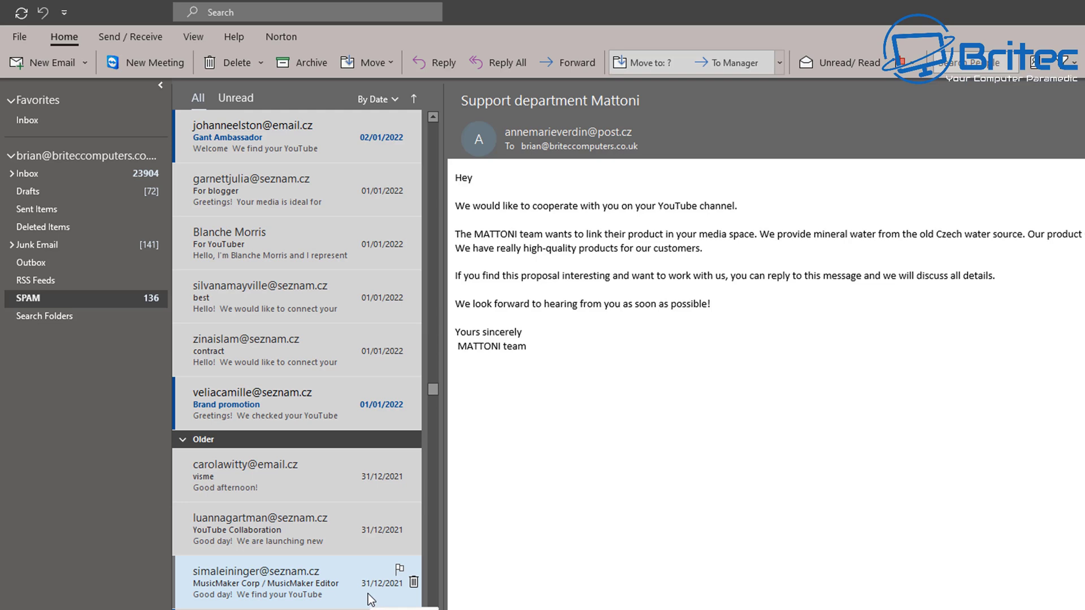
left_click(222, 257)
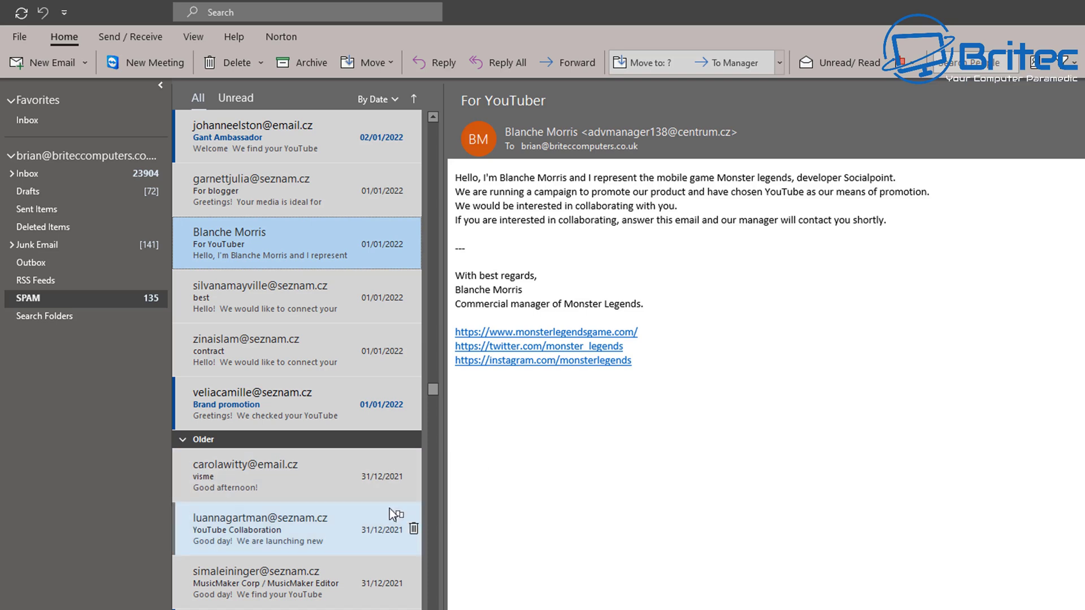
scroll(389, 509, "down", 3)
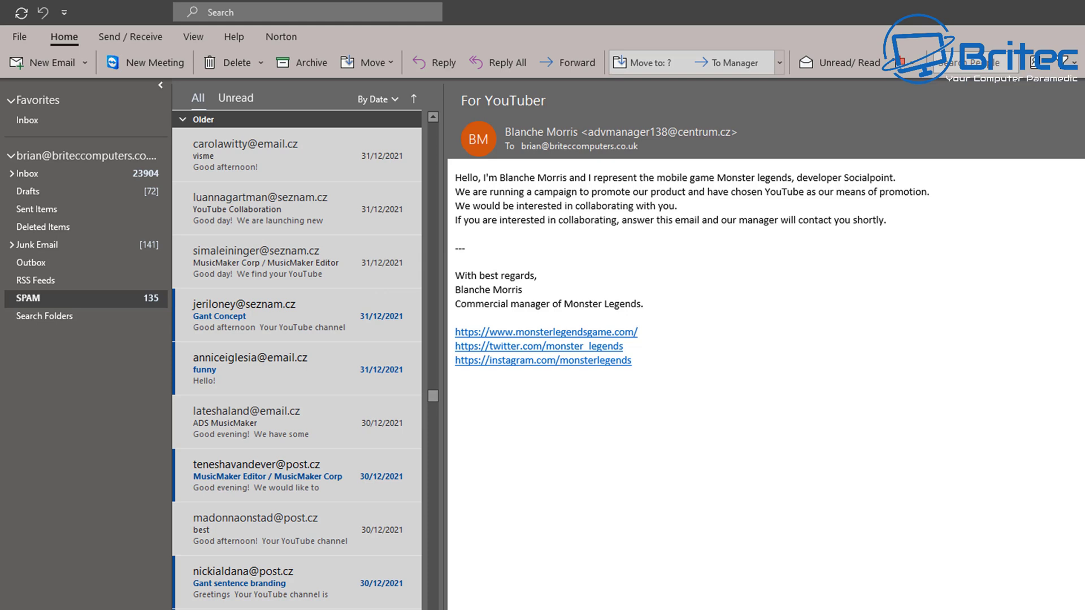
View the commands available for the SPAM folder and dismiss them without choosing one
right_click(80, 297)
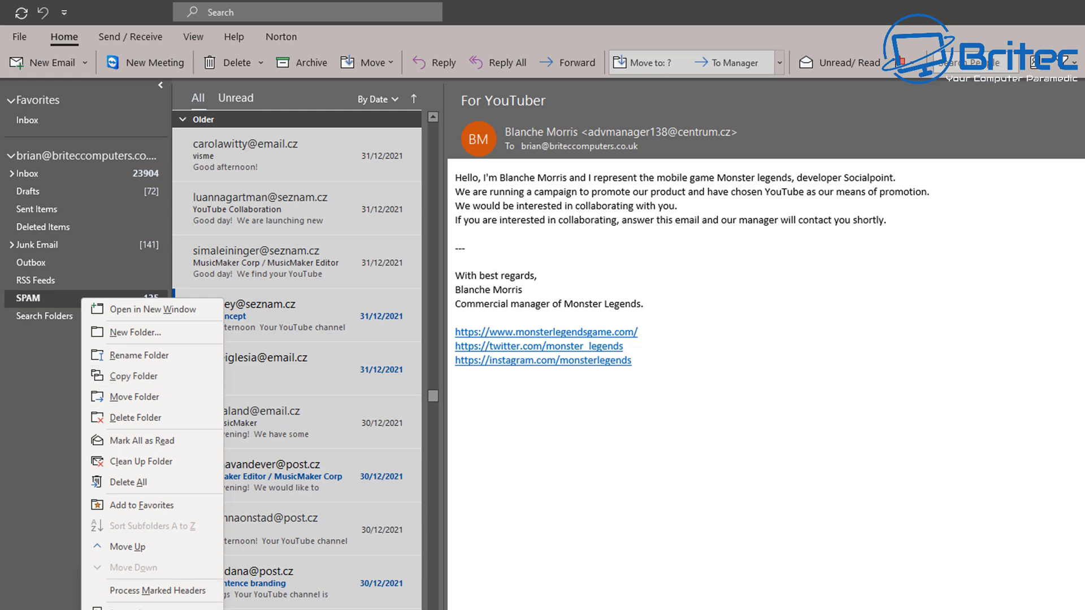
key("Escape")
left_click(257, 361)
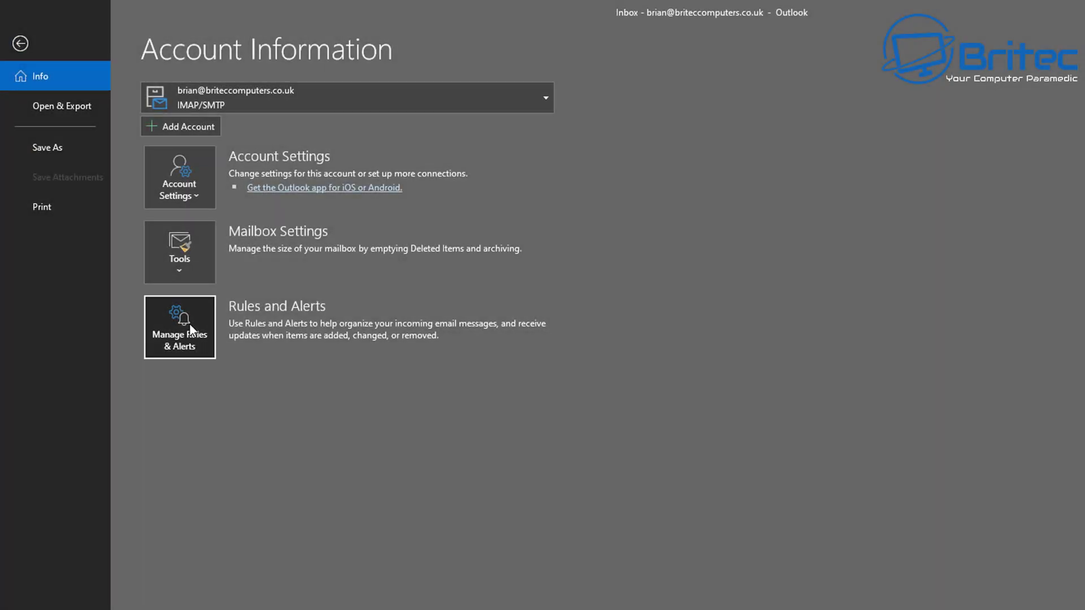
Open the existing email.cz, centrum.cz, seznam.cz and post.cz rule's settings for editing from the account's rules and alerts
left_click(188, 323)
left_click(655, 293)
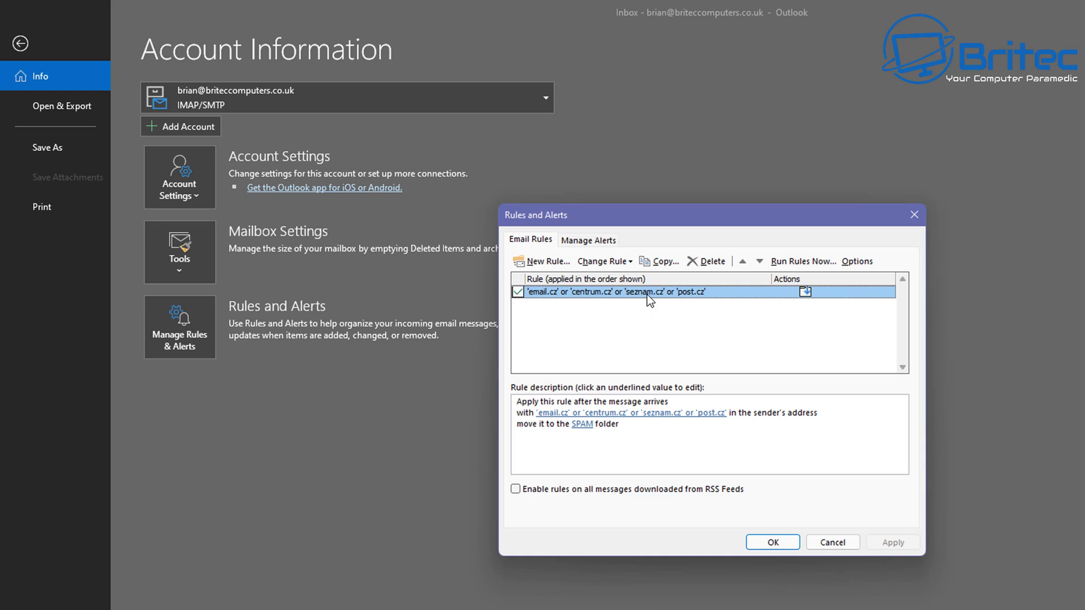
left_click(631, 265)
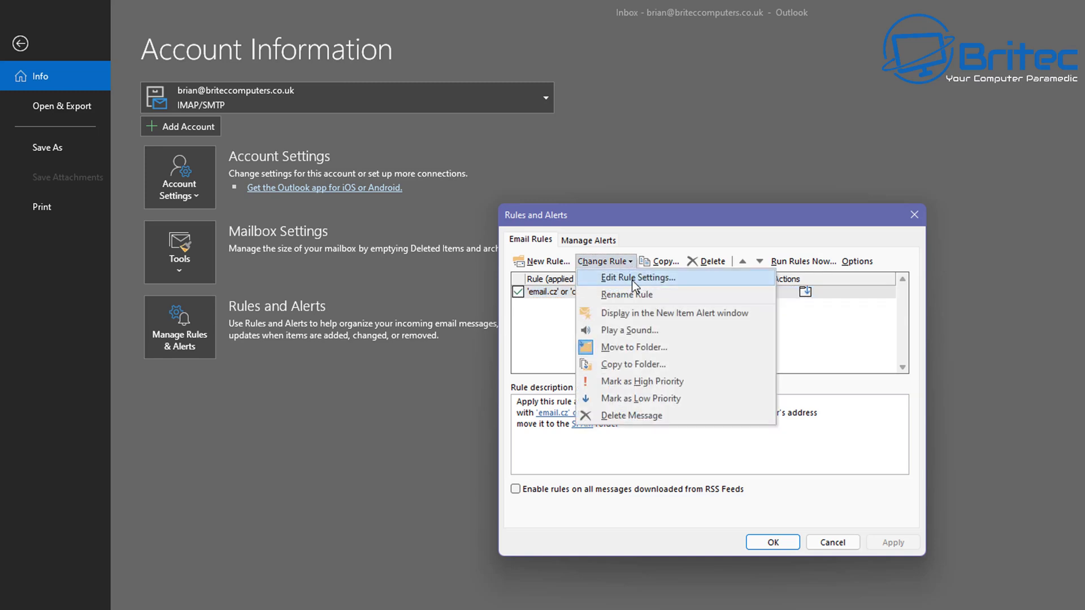
left_click(635, 278)
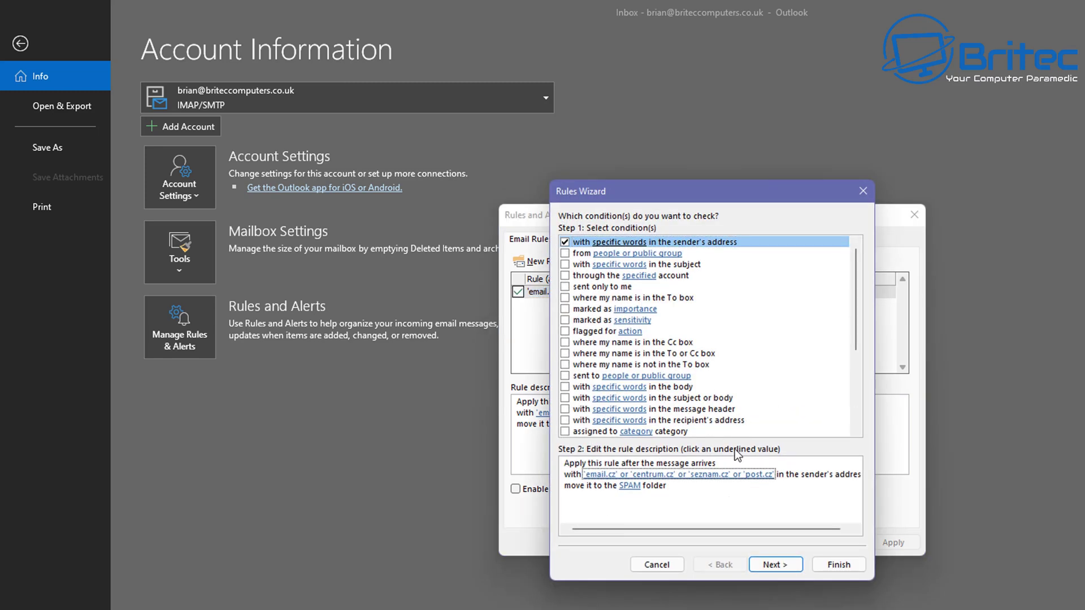
Review the rule's actions, exceptions and final setup options, and return to its conditions
left_click(781, 567)
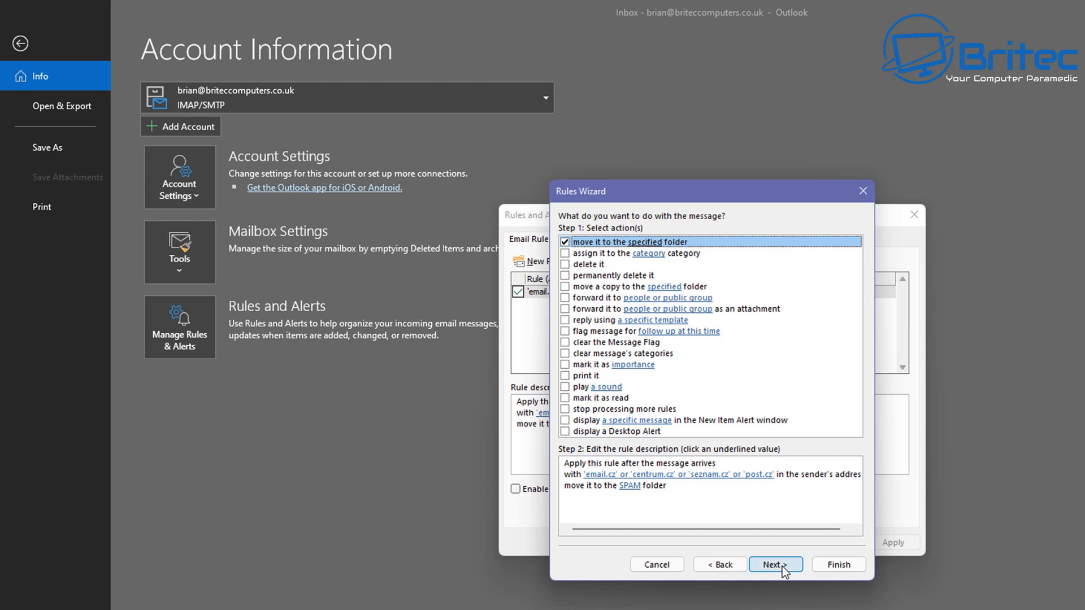
left_click(783, 567)
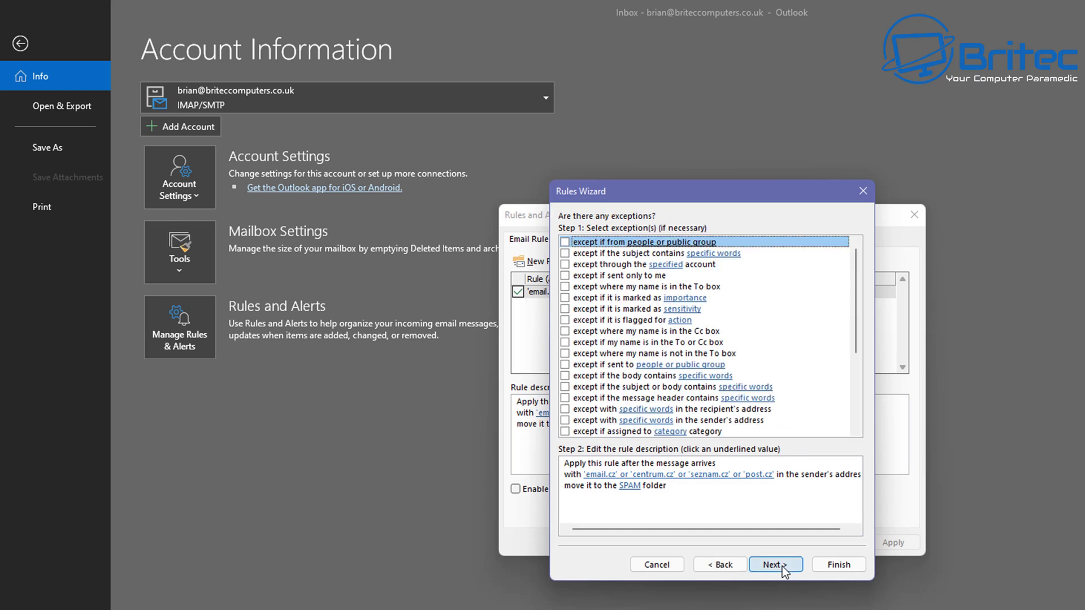
left_click(783, 567)
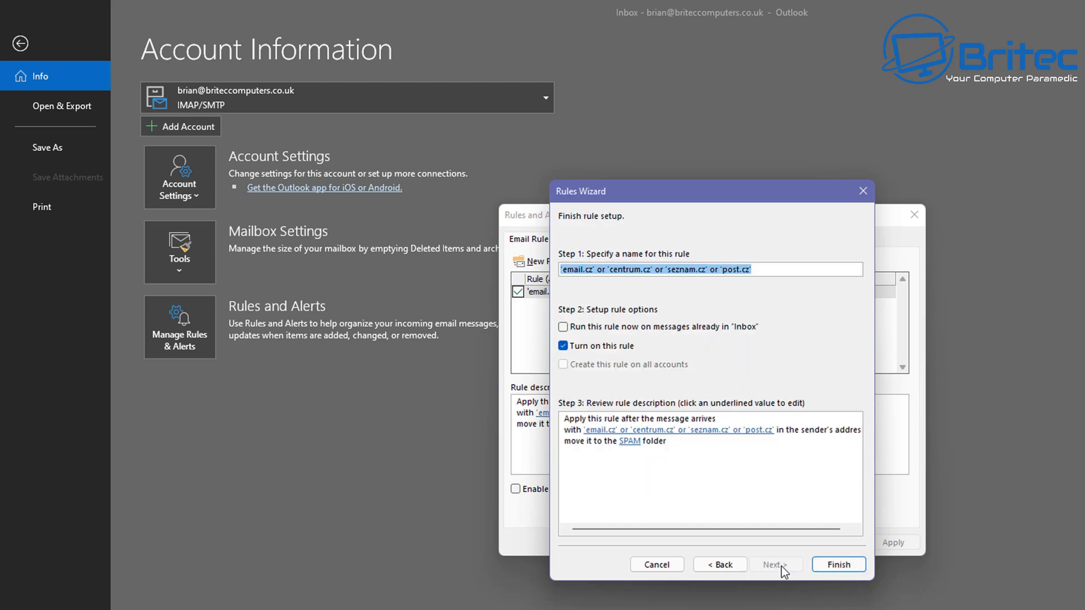
left_click(747, 268)
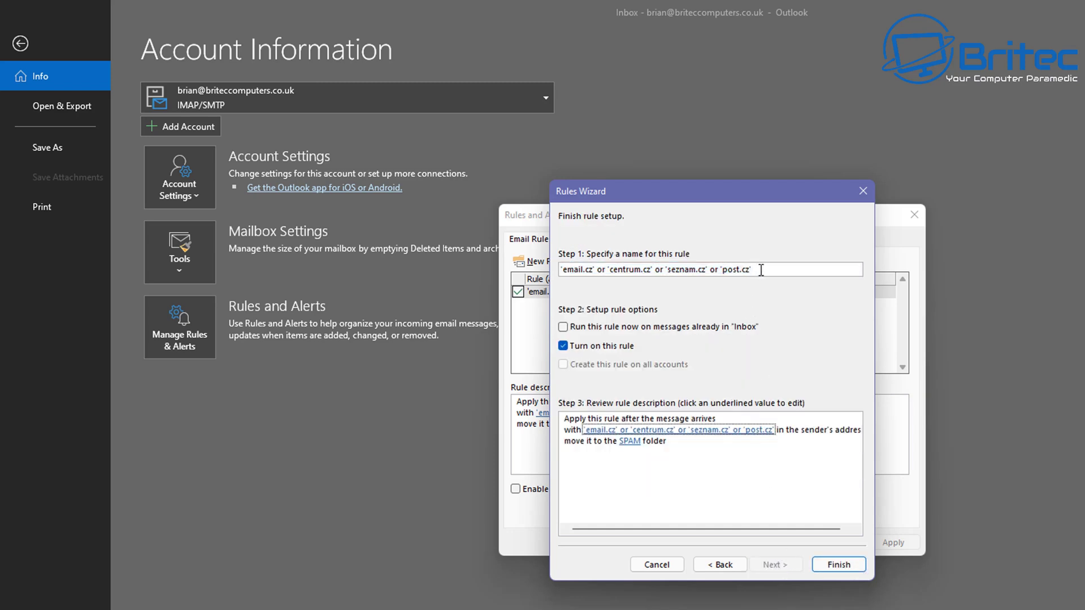
left_click(715, 566)
left_click(715, 565)
left_click(714, 565)
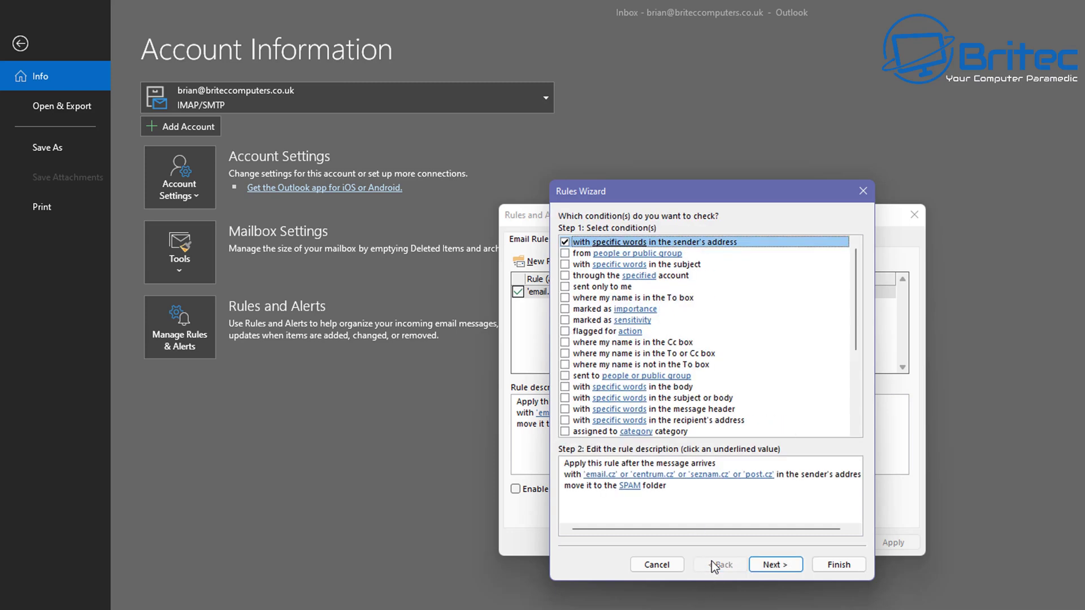
Add mail.ru to the list of words the rule searches for in the sender's address
left_click(638, 491)
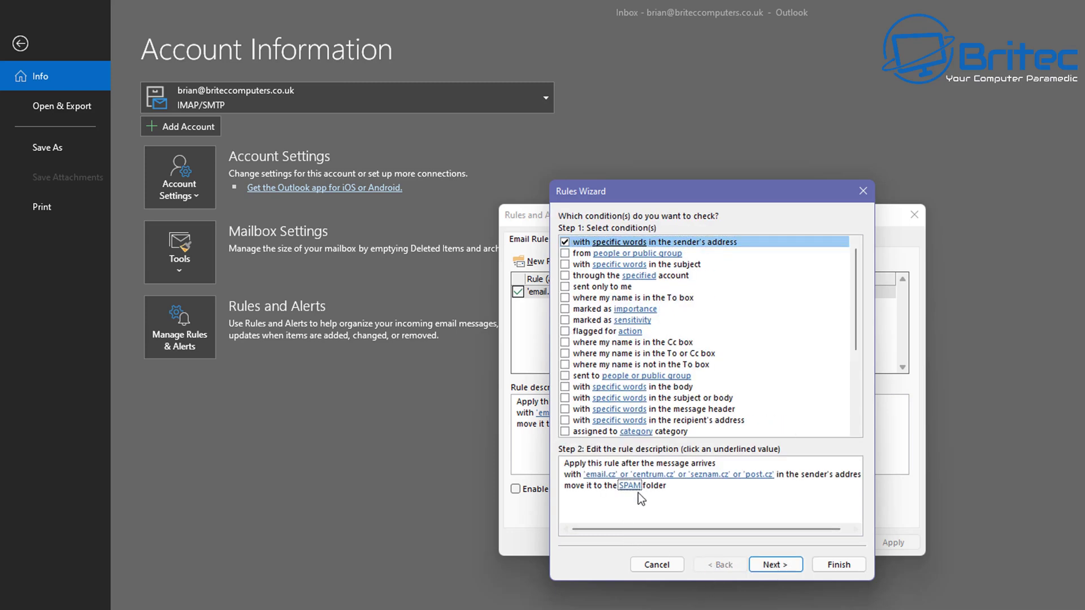
left_click(612, 478)
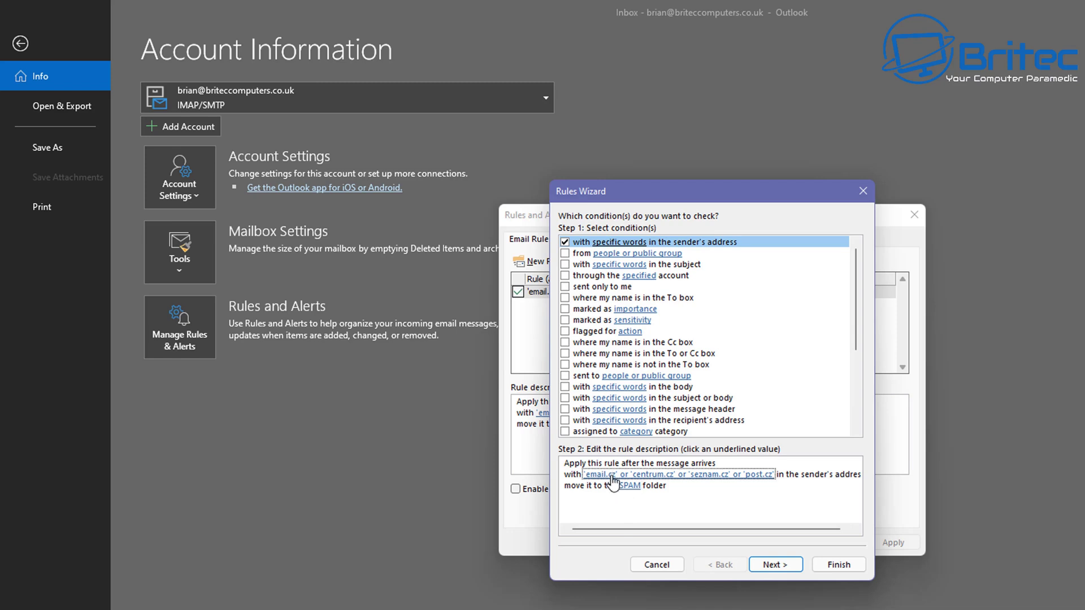
left_click(613, 481)
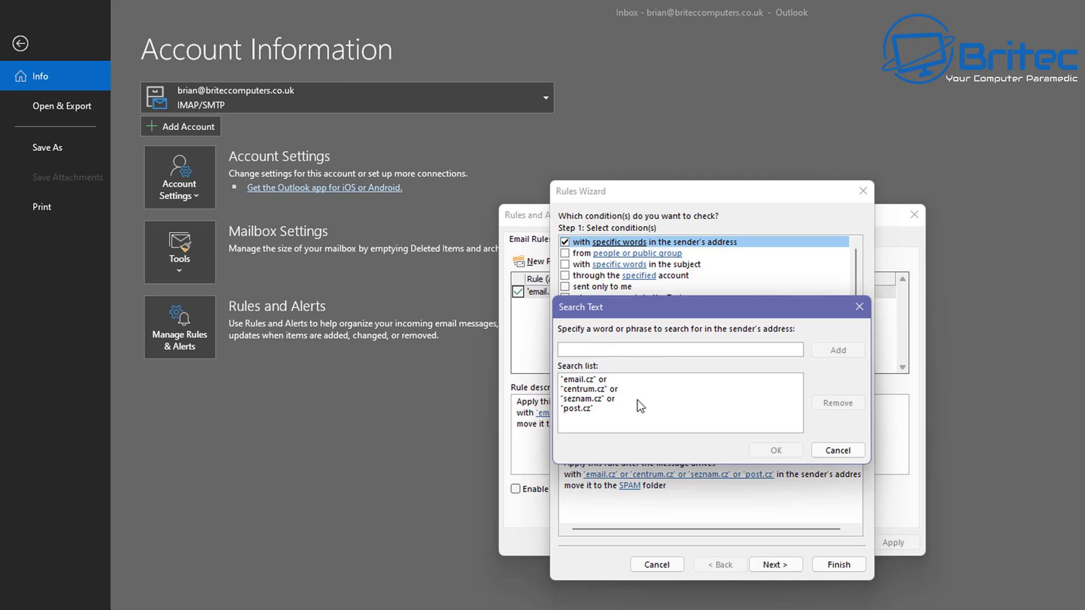
type("mail.ru")
left_click(832, 353)
left_click(775, 450)
Finish editing the rule, keeping its actions and exceptions, and run it now on messages already in the Inbox
left_click(781, 567)
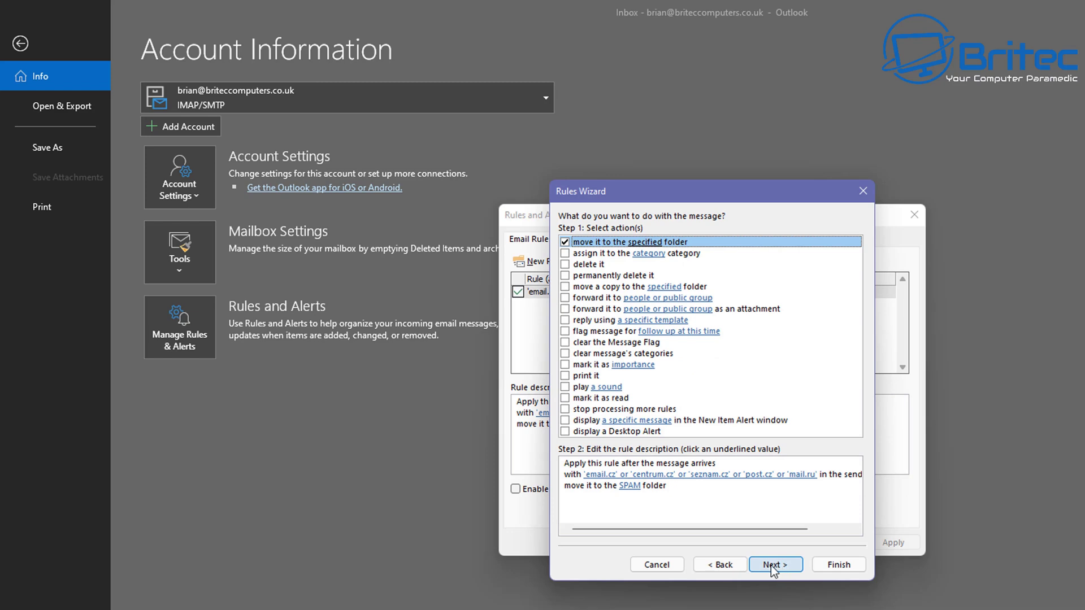
left_click(773, 568)
left_click(773, 568)
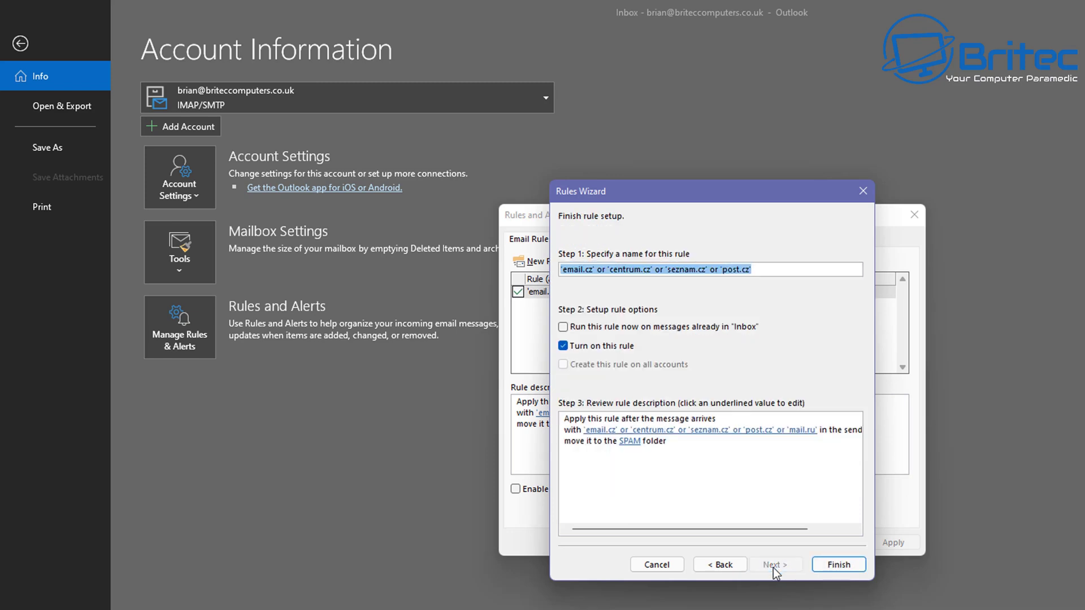
left_click(673, 469)
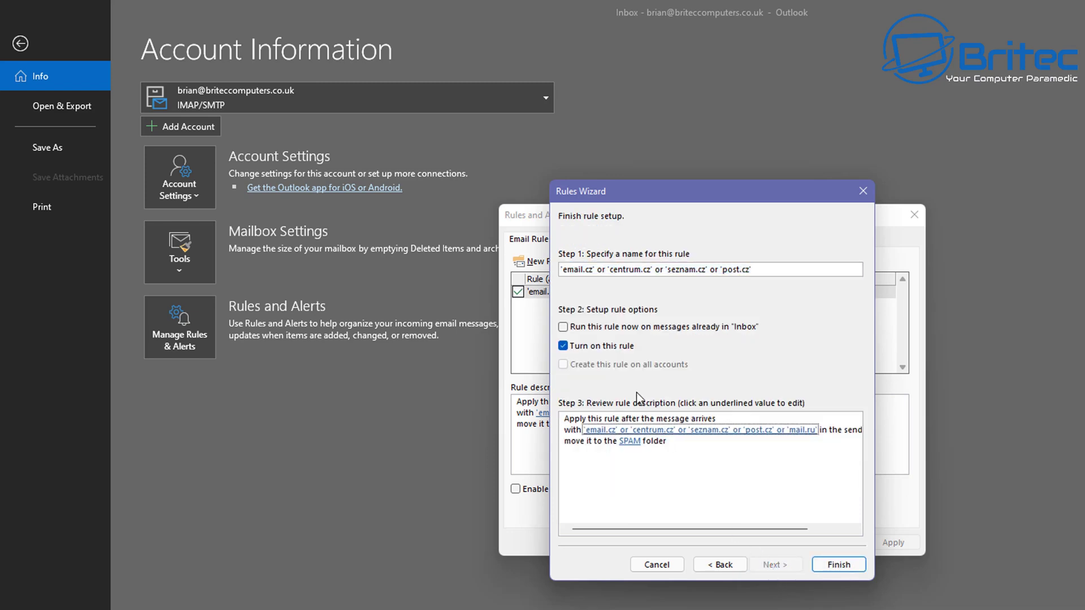
left_click(565, 327)
left_click(847, 567)
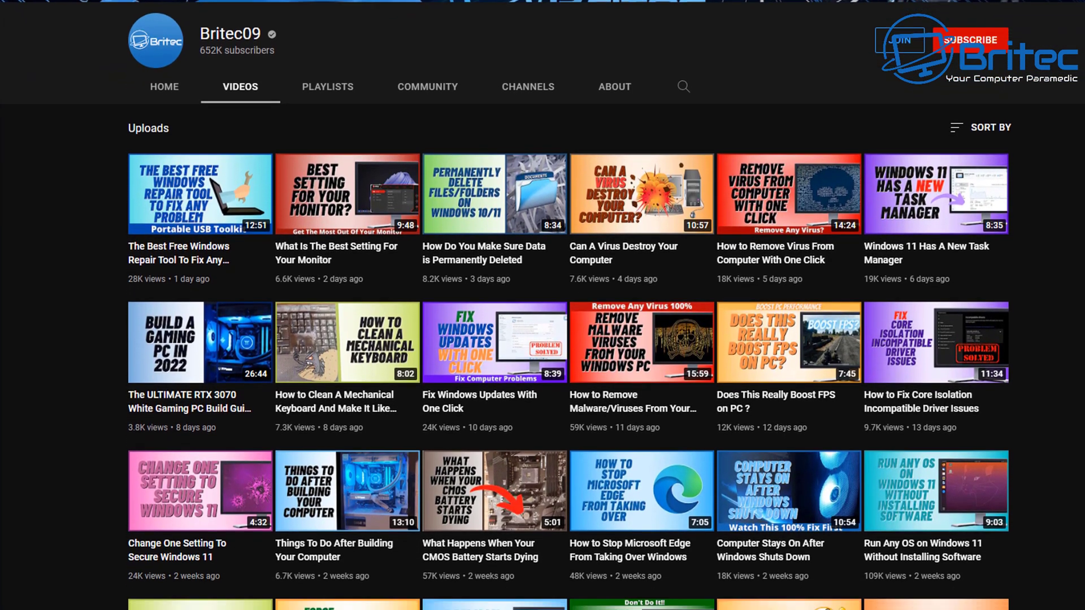
Switch to the Britec09 channel on YouTube, subscribe to it and set its notifications to All
scroll(542, 317, "down", 1)
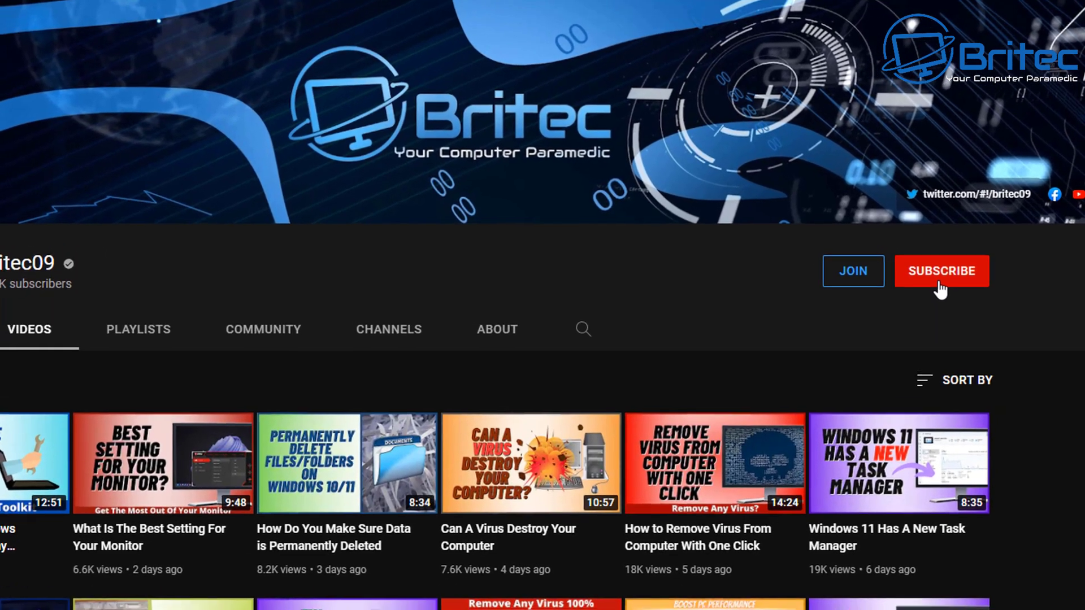
left_click(940, 290)
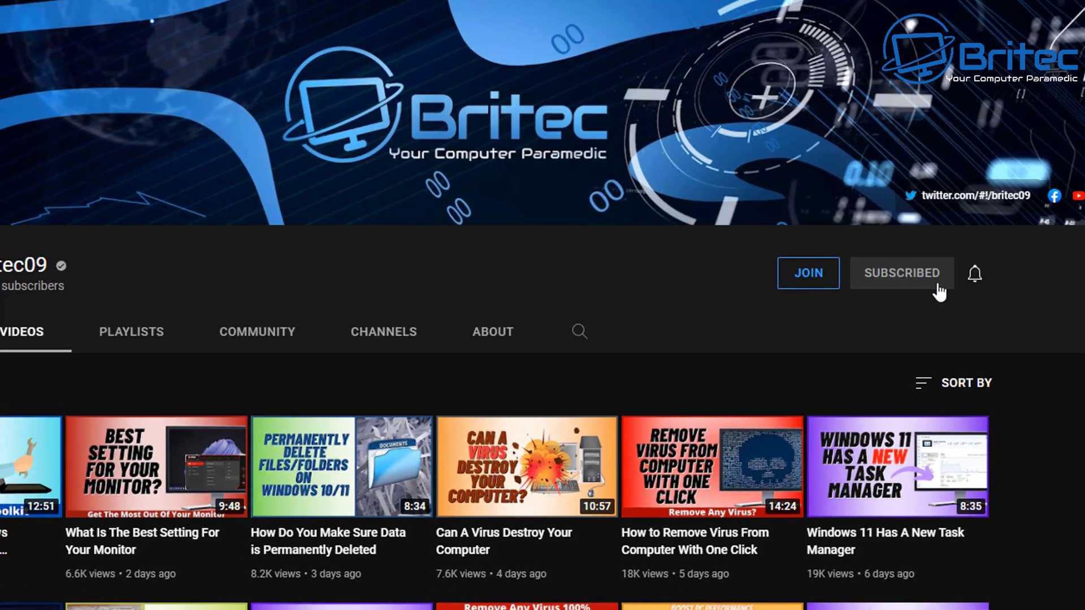
left_click(976, 279)
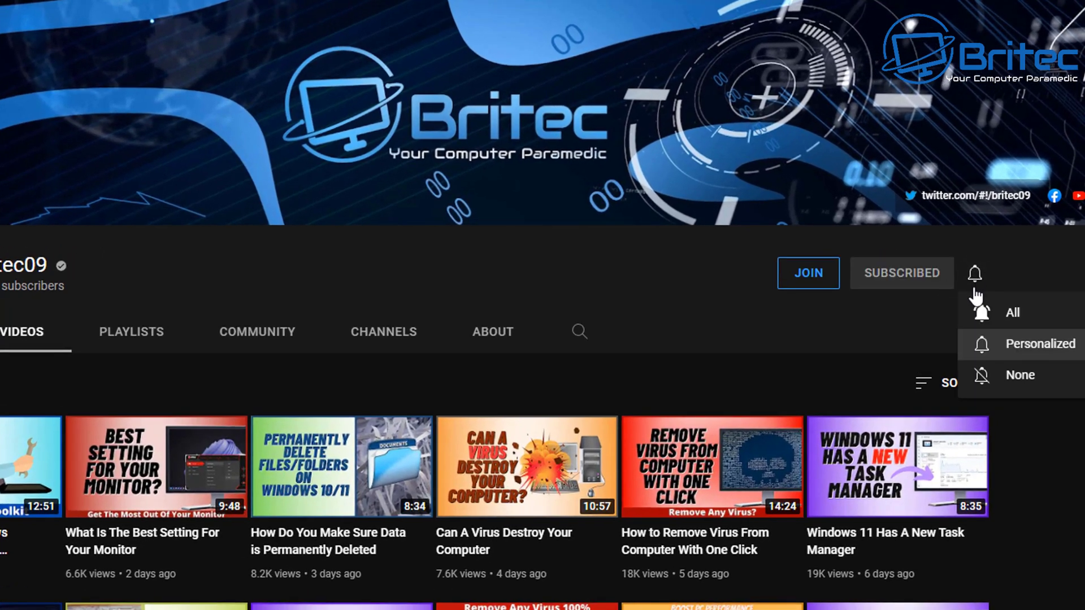
left_click(1004, 316)
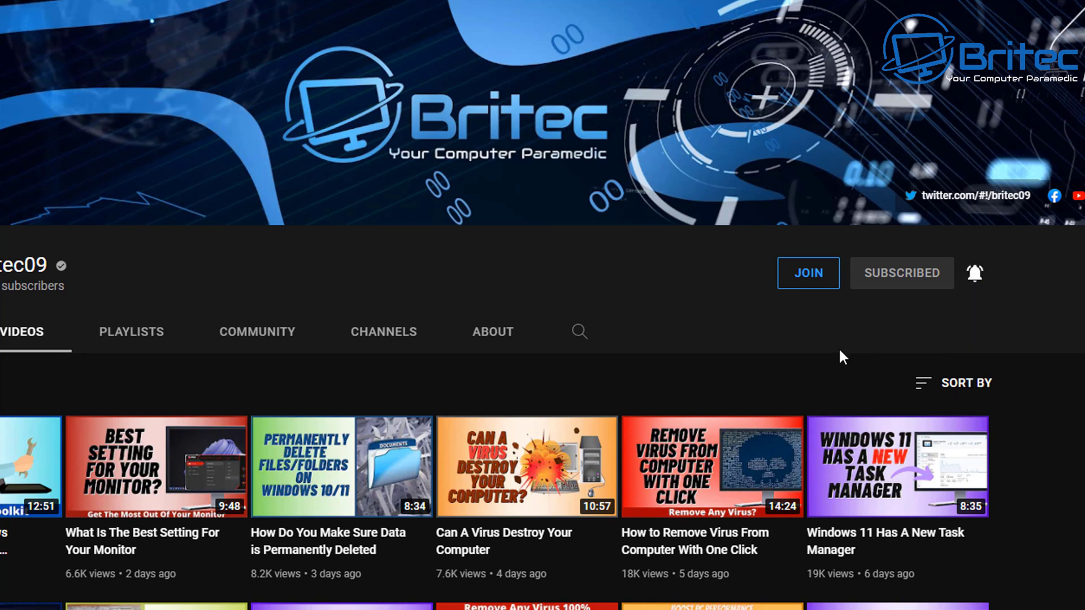
Open the Britec09 channel's membership offer and look through its perks
left_click(809, 283)
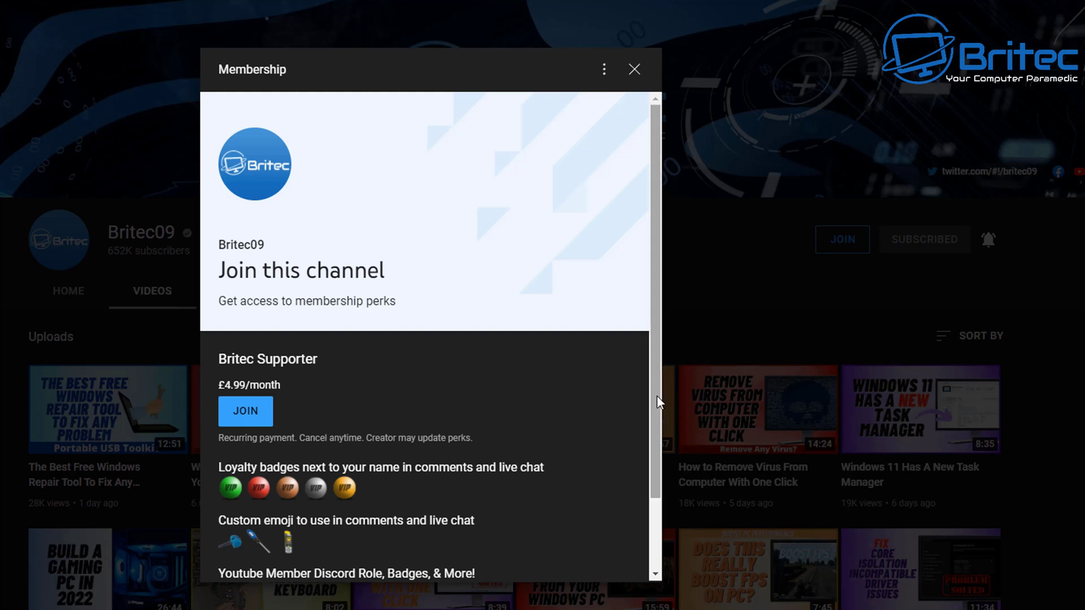
left_click_drag(657, 396, 617, 480)
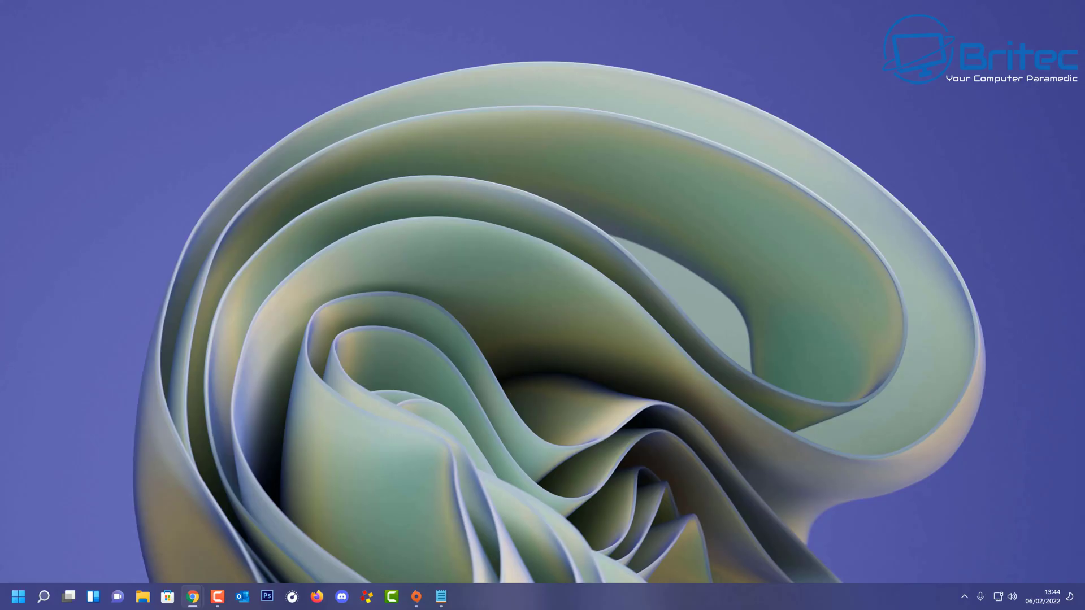